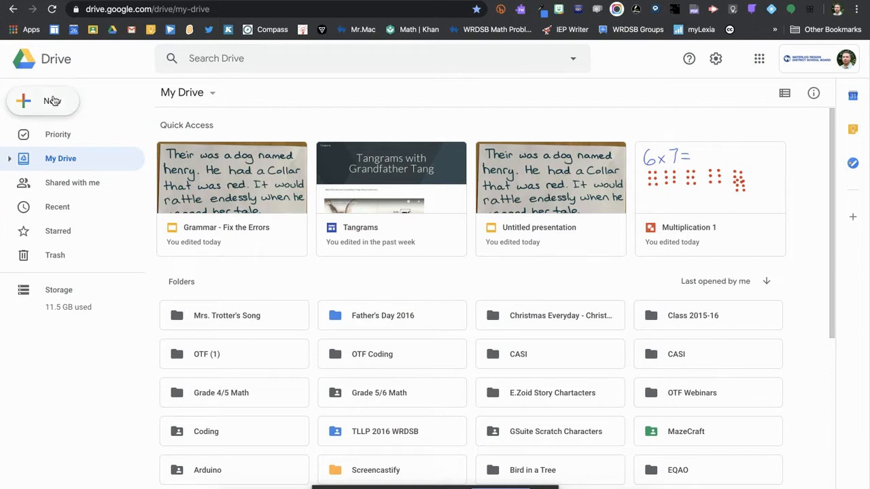
Create a new Google Drawings file and title it "Math Whiteboard".
left_click(53, 101)
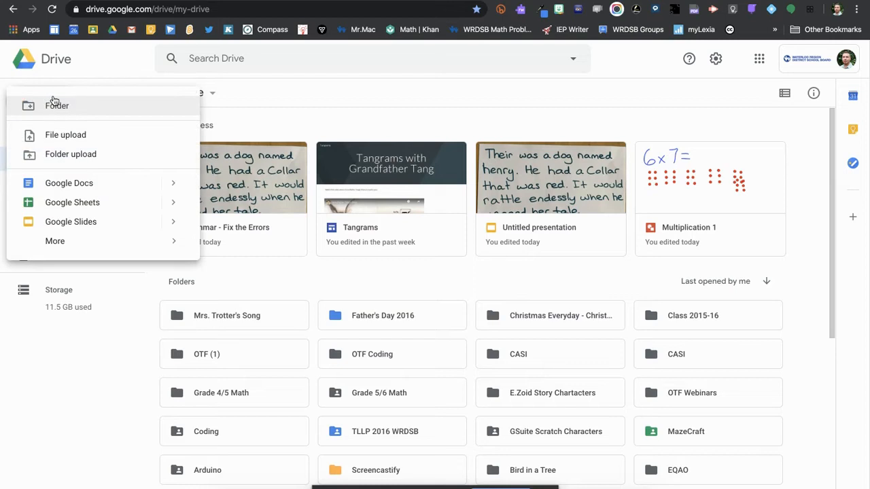
mouse_move(63, 242)
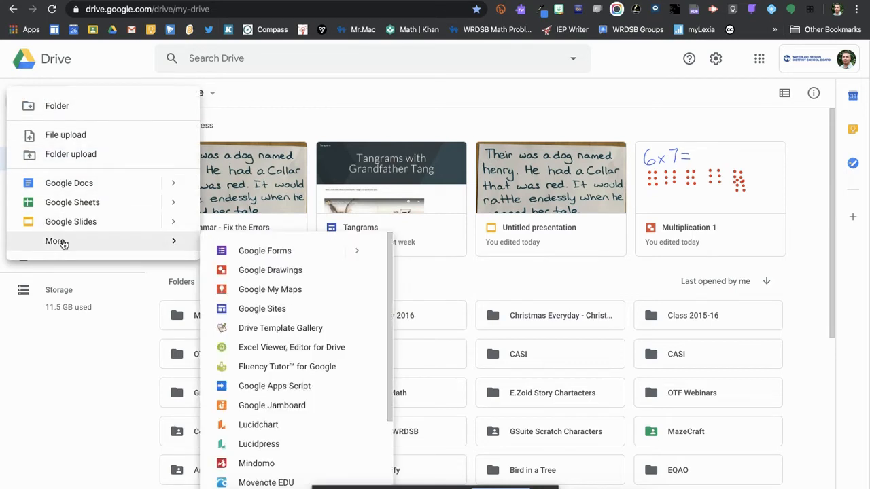
left_click(263, 272)
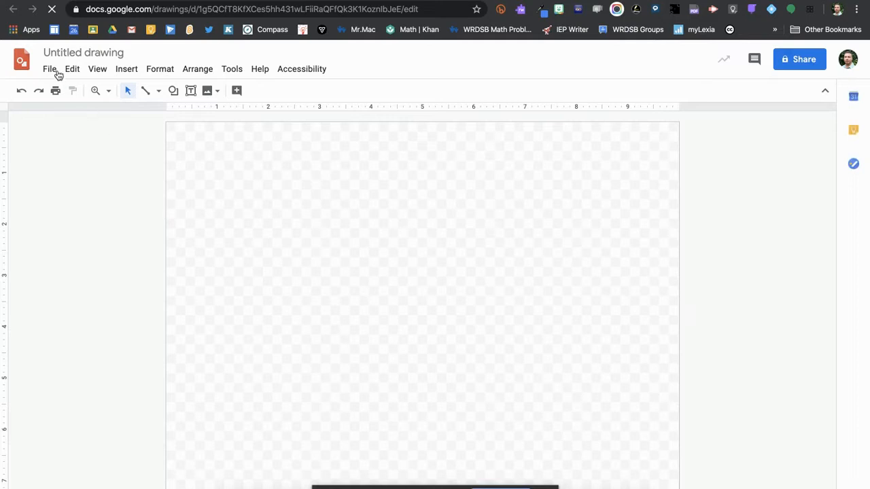
left_click(81, 52)
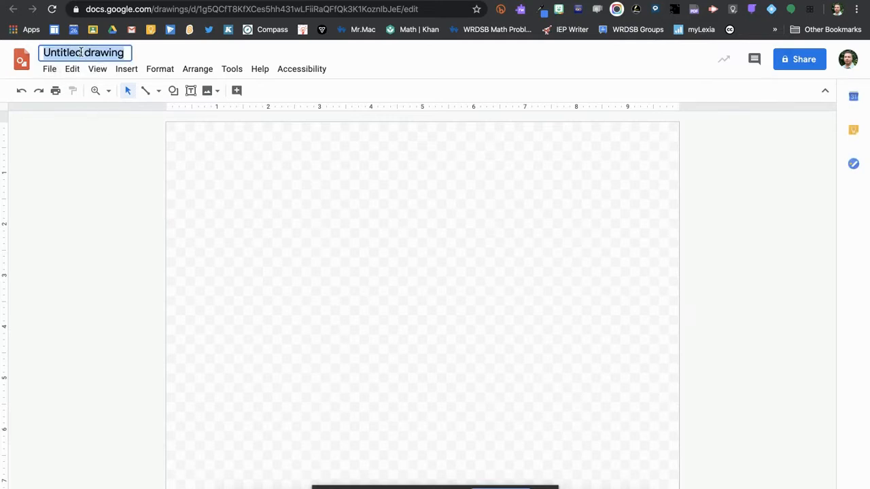
type("Mat")
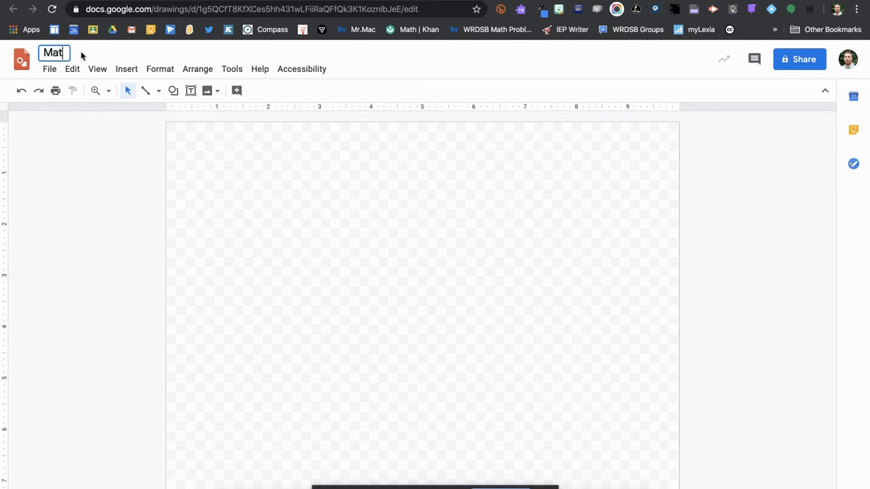
type("h Whiteboard")
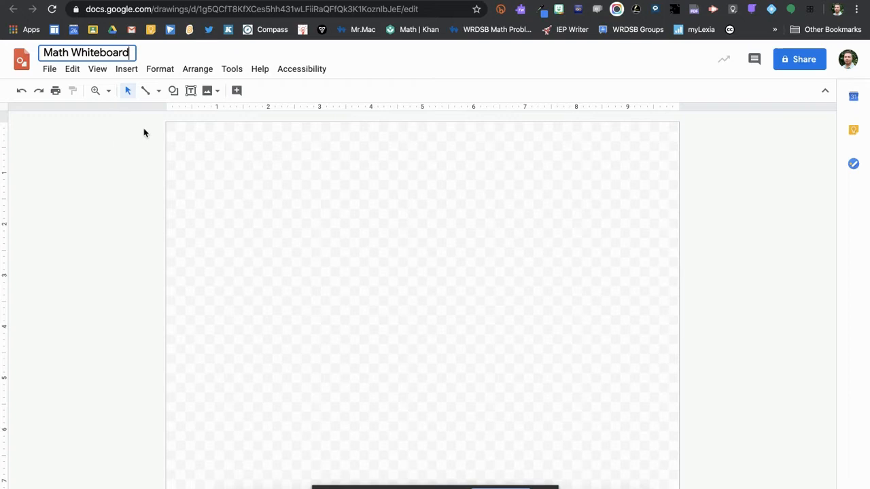
Set the drawing's page size to Widescreen 16:10 and apply it.
left_click(51, 70)
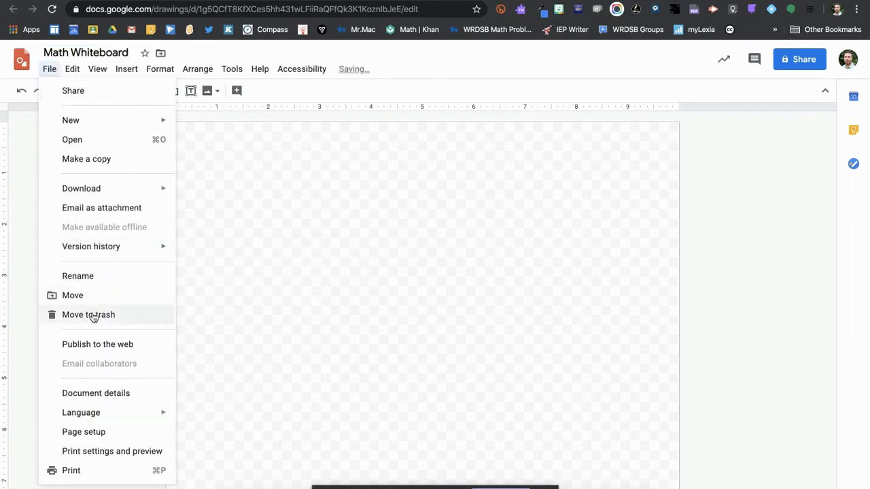
left_click(93, 433)
left_click(410, 265)
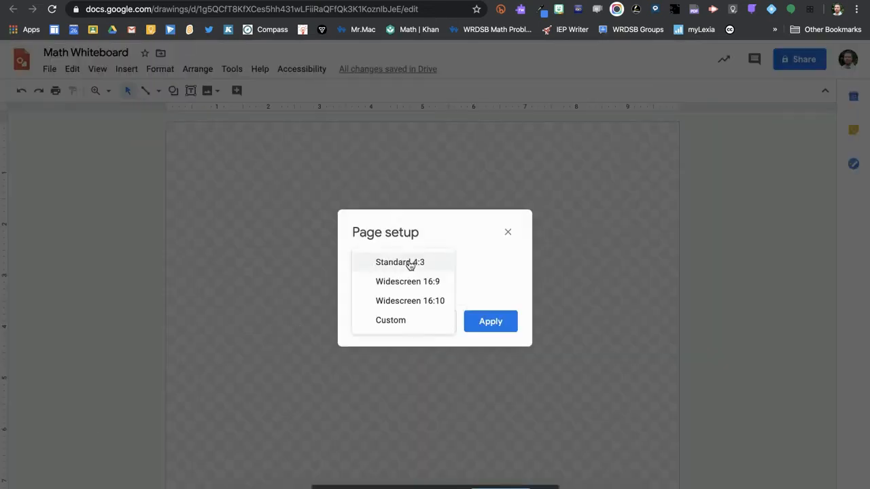
left_click(415, 301)
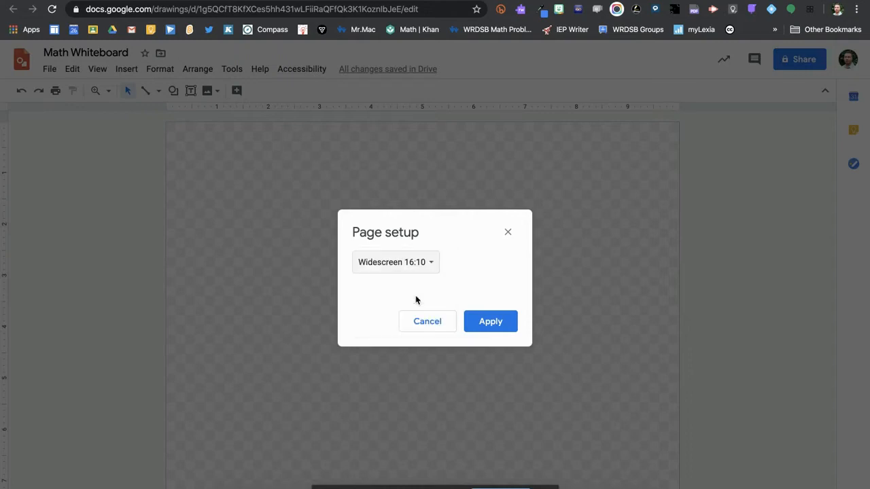
left_click(489, 321)
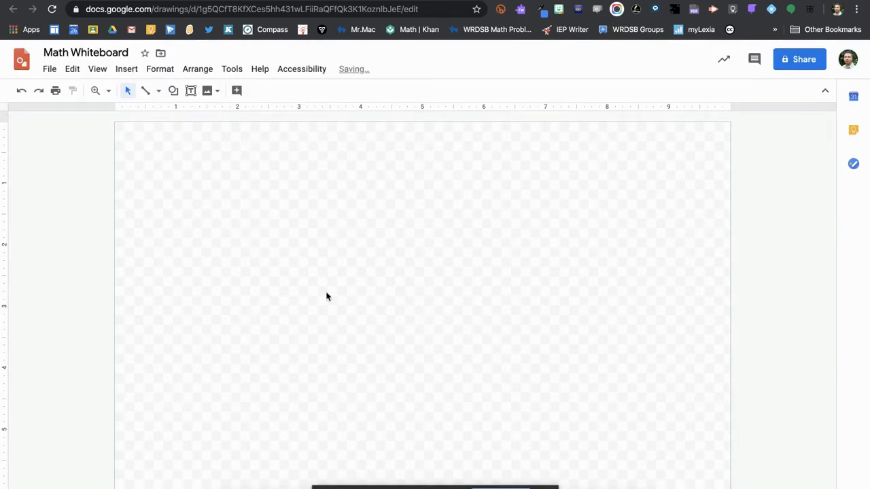
Change the page background from transparent to solid white.
right_click(189, 201)
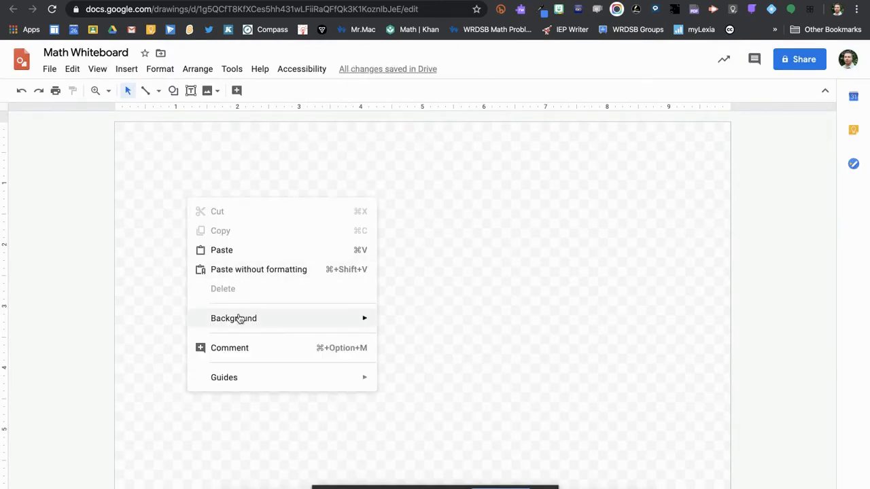
mouse_move(249, 317)
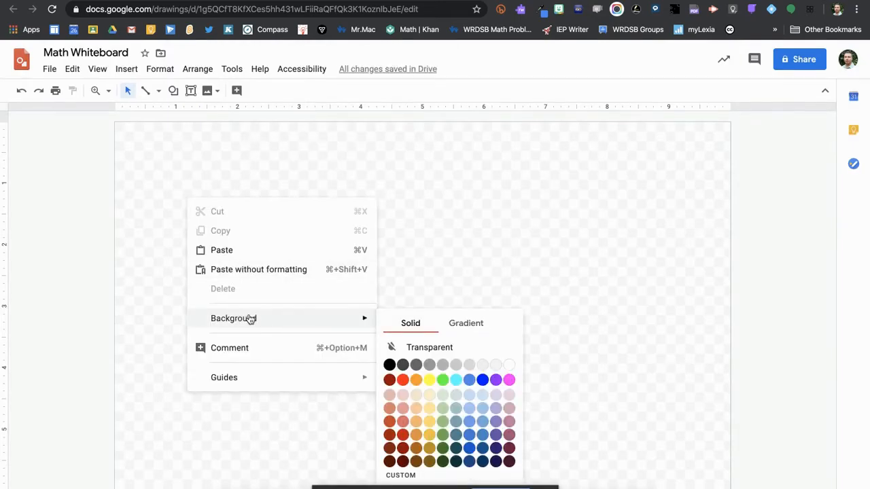
left_click(509, 368)
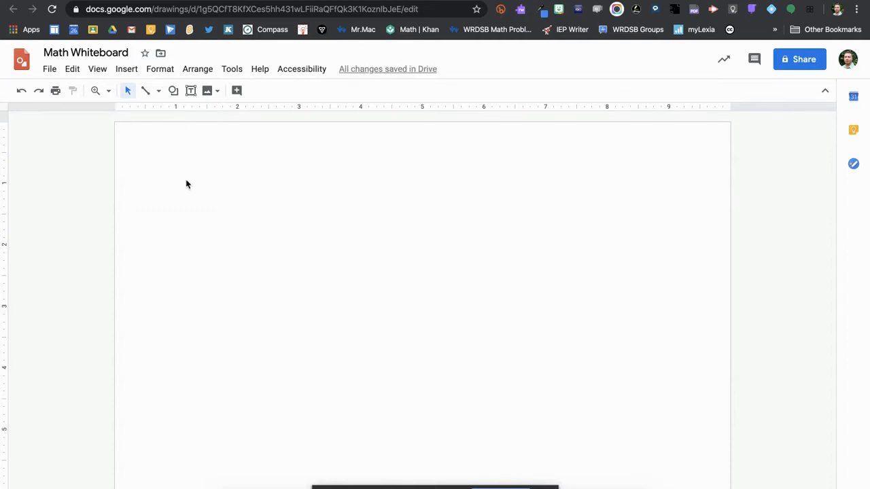
Draw a small circle in the blank margin outside the page, beside its upper left corner.
left_click(174, 92)
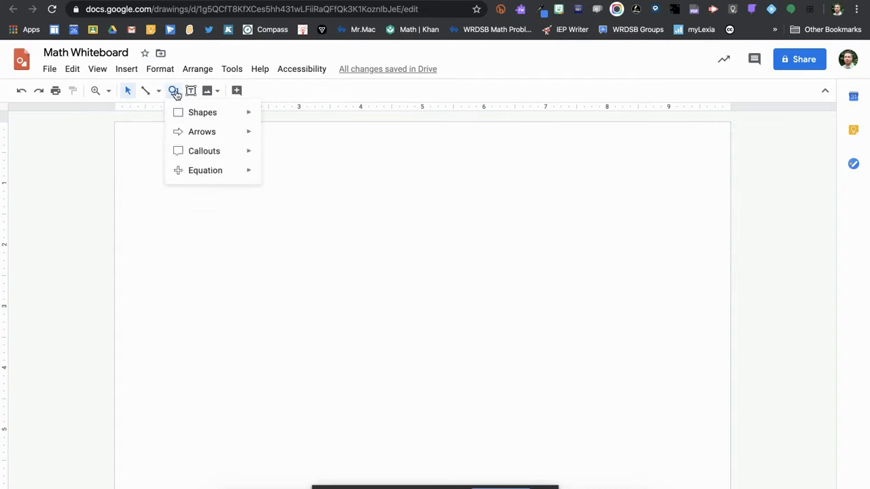
mouse_move(181, 113)
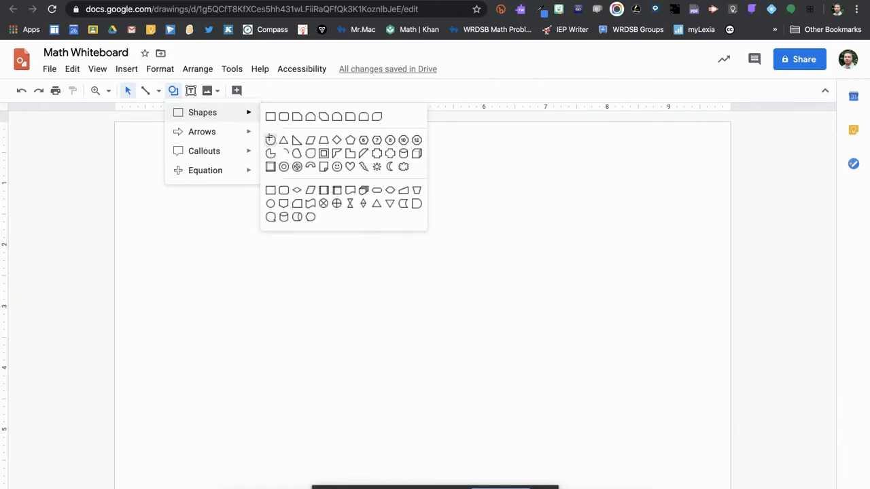
left_click(271, 140)
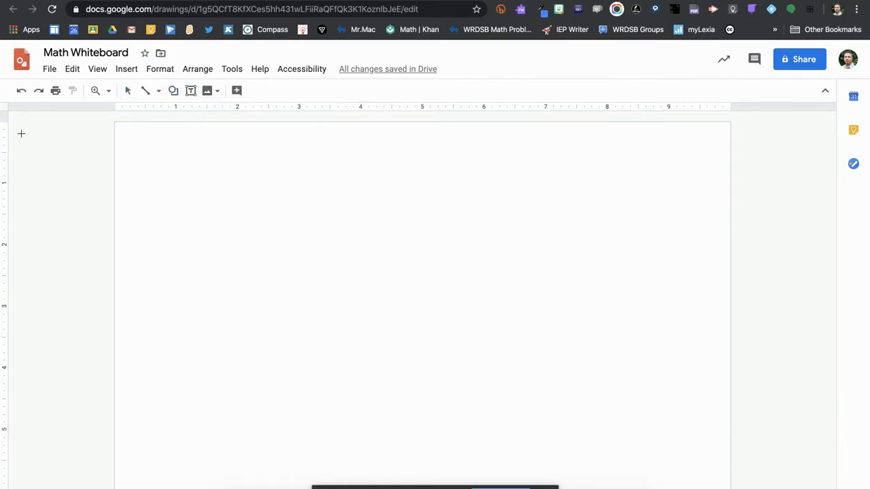
left_click_drag(22, 135, 32, 145)
left_click_drag(33, 145, 34, 146)
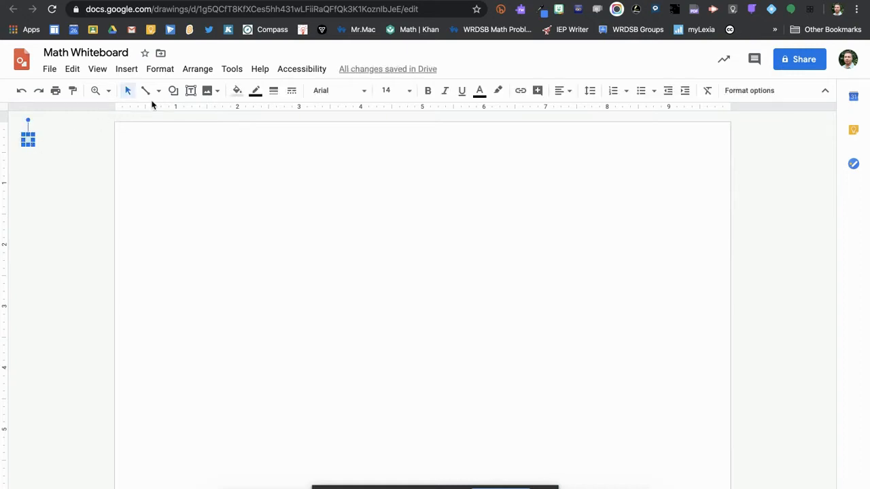
Fill the small circle with solid red and enlarge it slightly.
left_click(237, 90)
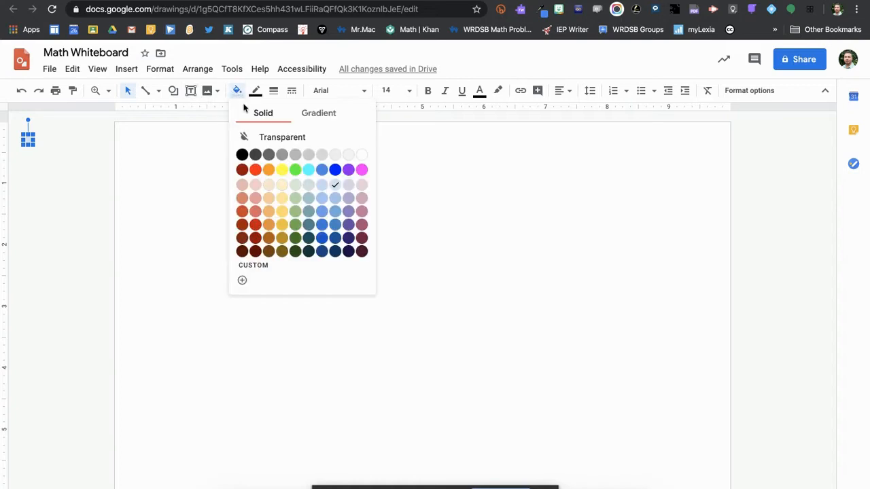
left_click(255, 170)
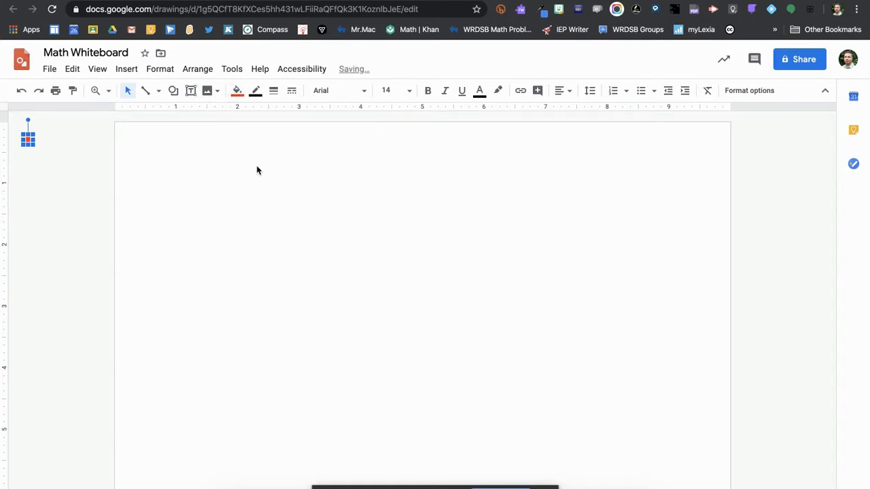
left_click(78, 195)
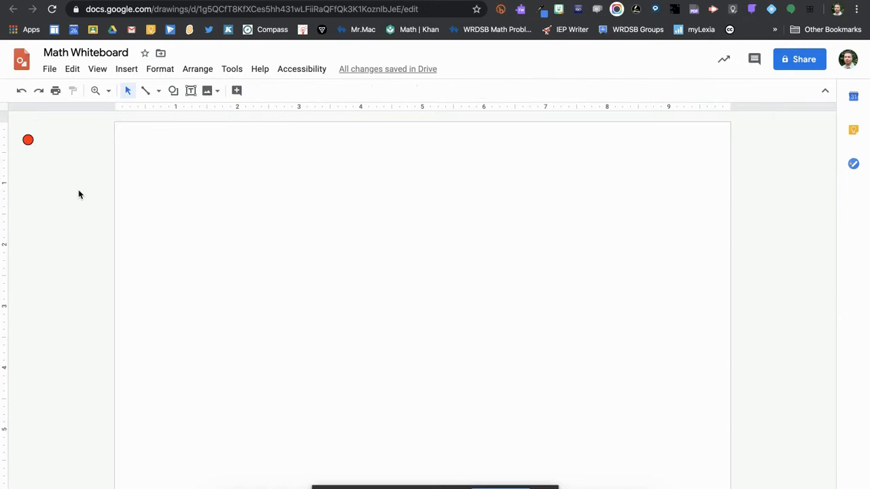
left_click(28, 140)
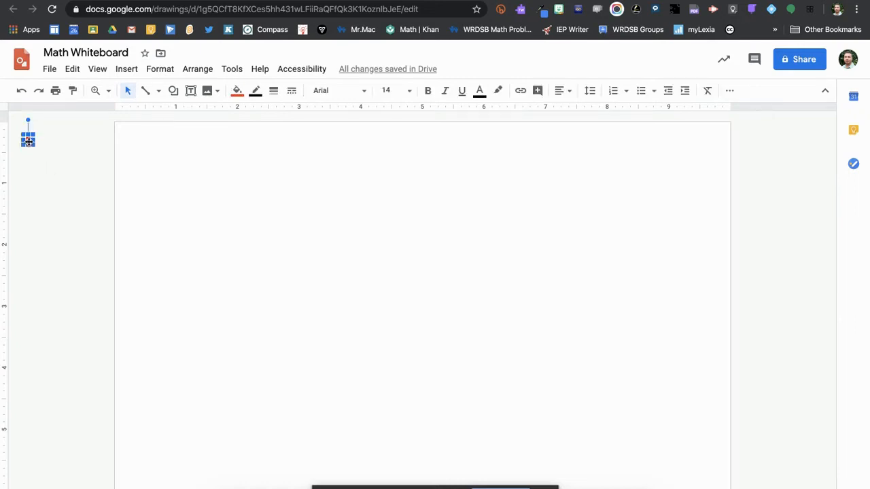
left_click_drag(32, 145, 38, 150)
left_click(43, 166)
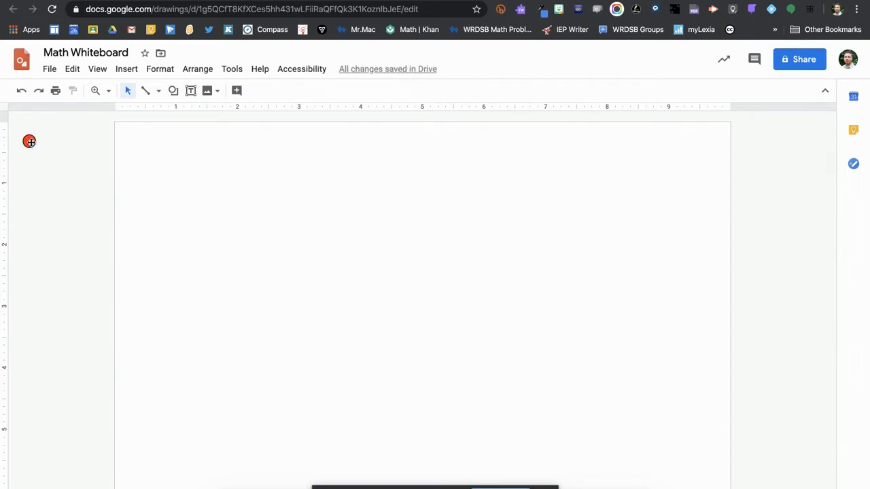
Duplicate the red circle six times to form a diagonal row of seven counters in the margin.
left_click(30, 142)
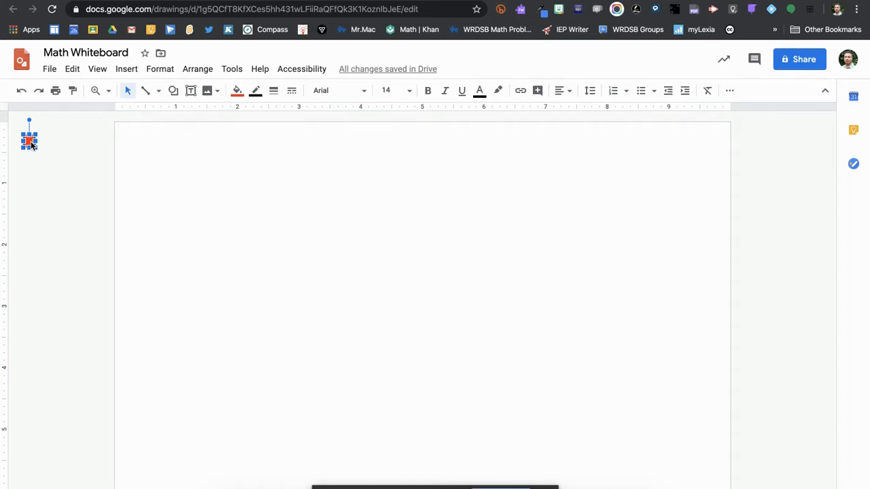
key("super+d")
key("super+d")
key("super+d")
key("super+d")
key("super+d")
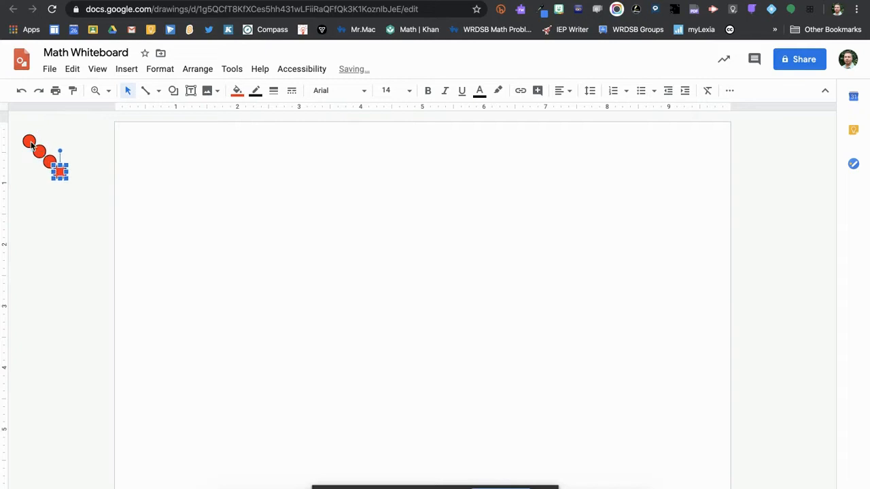
key("super+d")
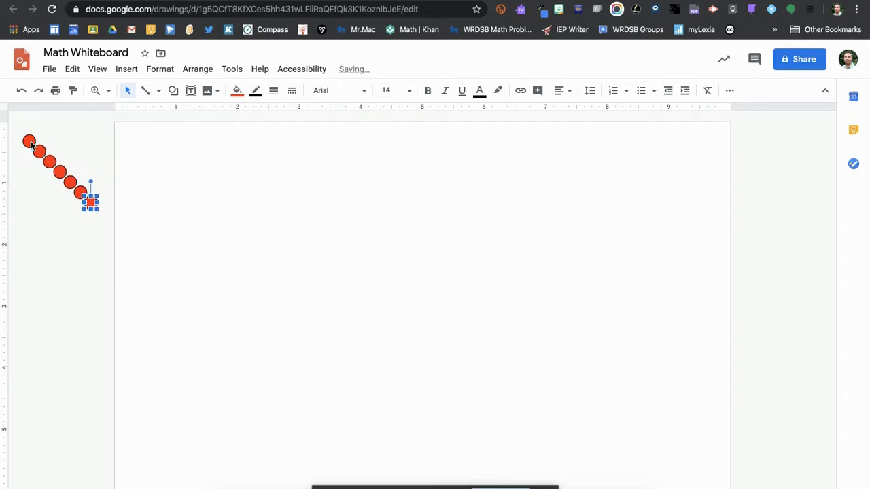
Duplicate the whole row of seven red counters and place the copy directly below the original row.
left_click(57, 227)
left_click_drag(19, 124, 104, 233)
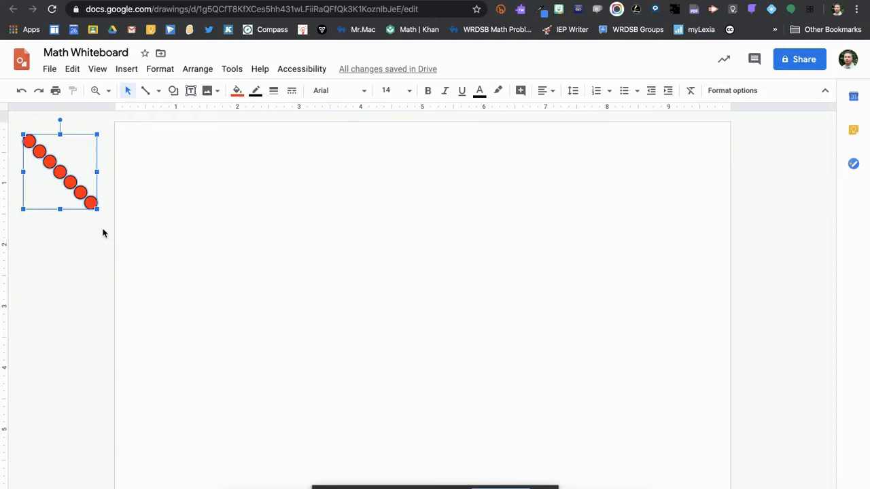
key("super+d")
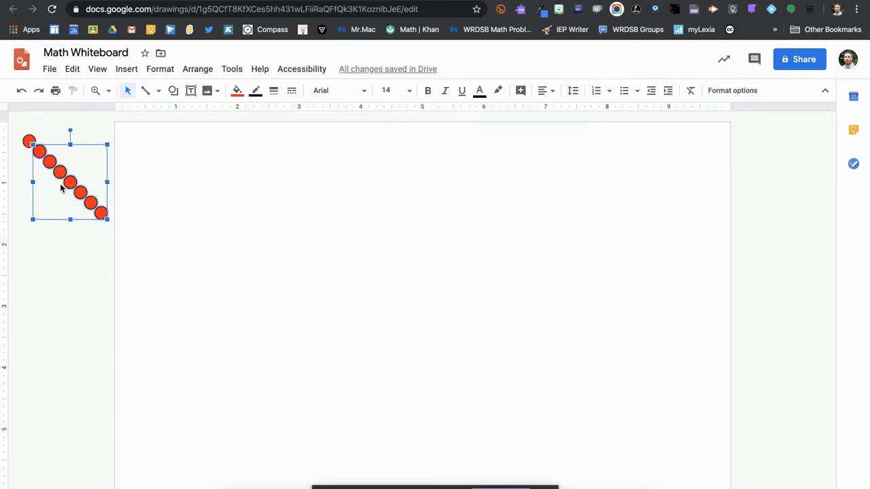
left_click_drag(66, 187, 60, 256)
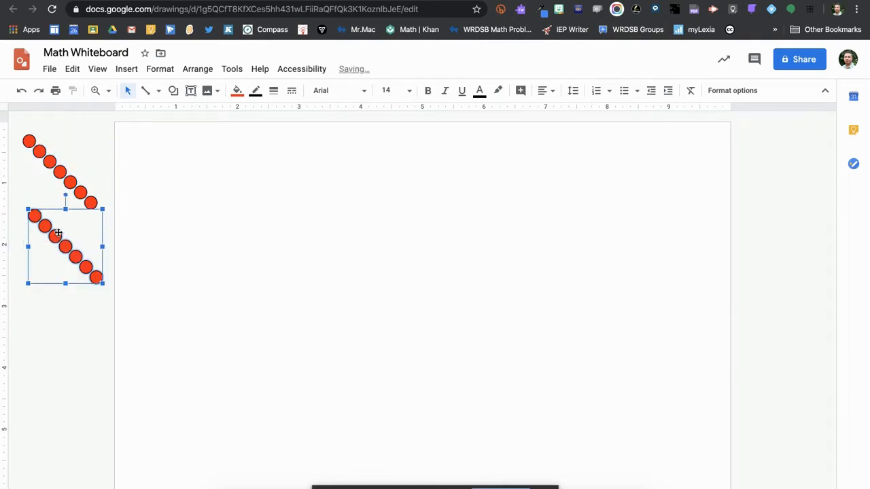
left_click(35, 193)
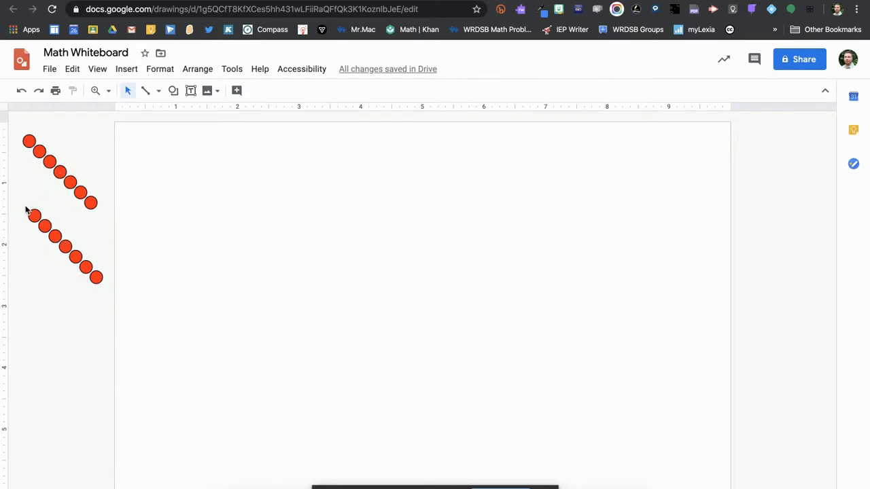
Duplicate both rows of red counters together and place the copies below them in the margin beside the page.
left_click_drag(24, 202, 110, 307)
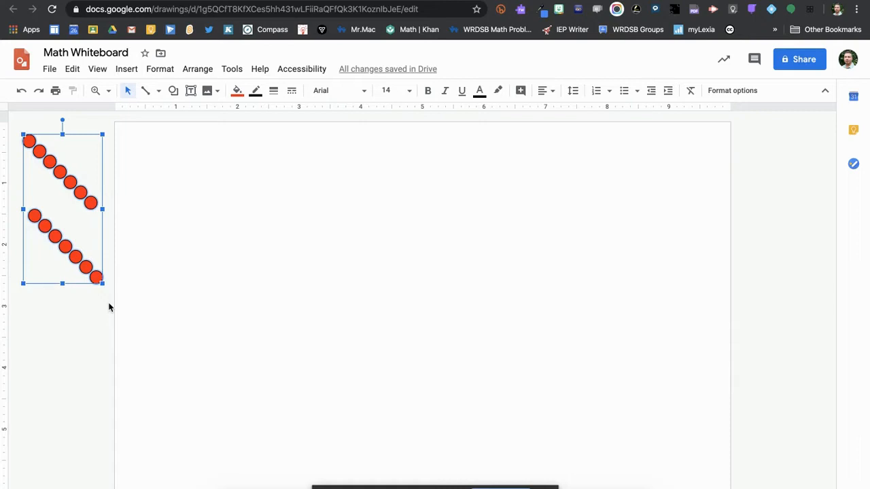
key("ctrl+d")
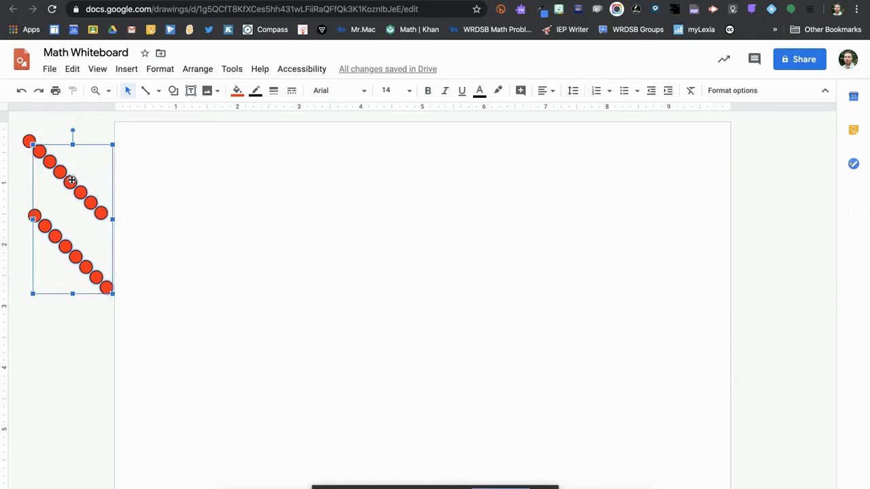
left_click_drag(71, 181, 70, 336)
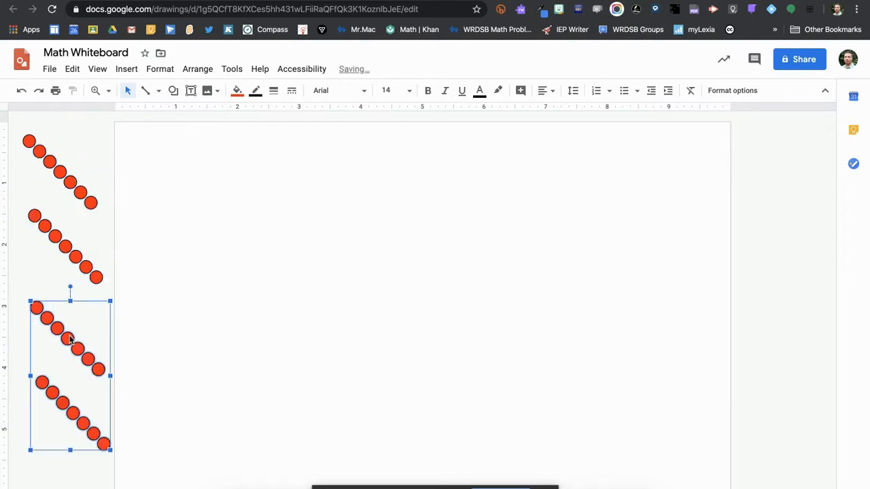
left_click(44, 279)
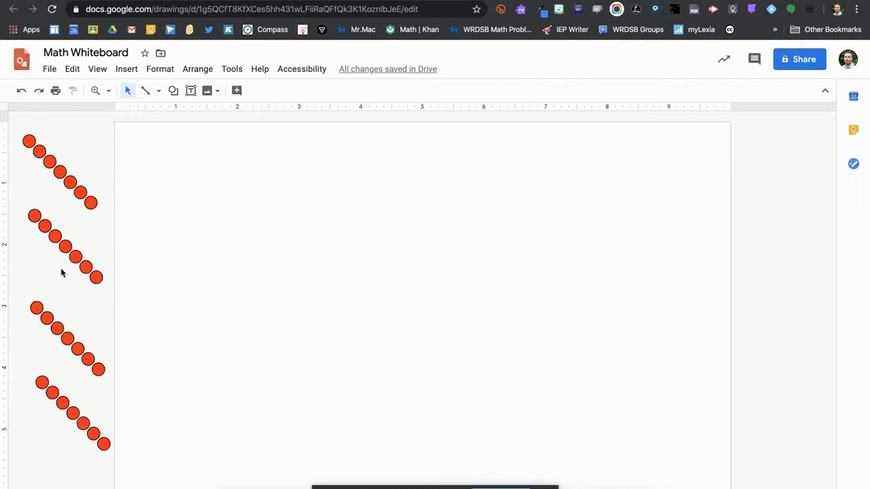
Make a copy of the Math Whiteboard drawing in My Drive, named "Addition 1".
left_click(50, 70)
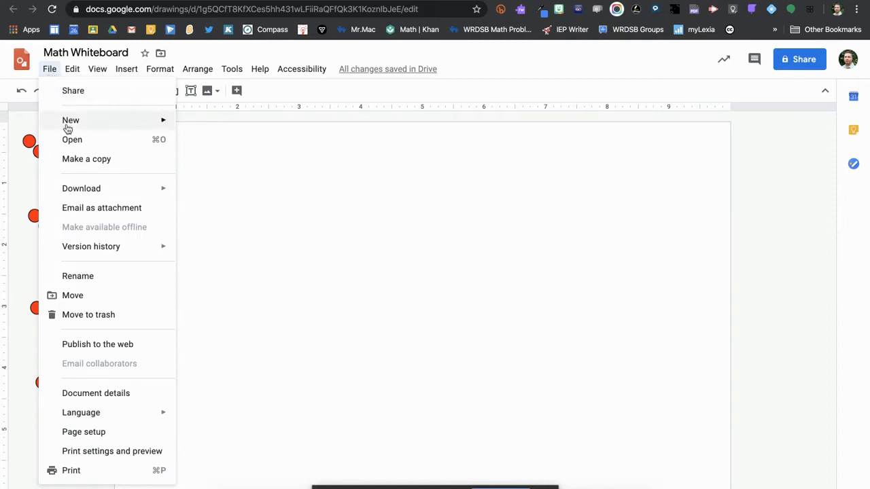
left_click(76, 160)
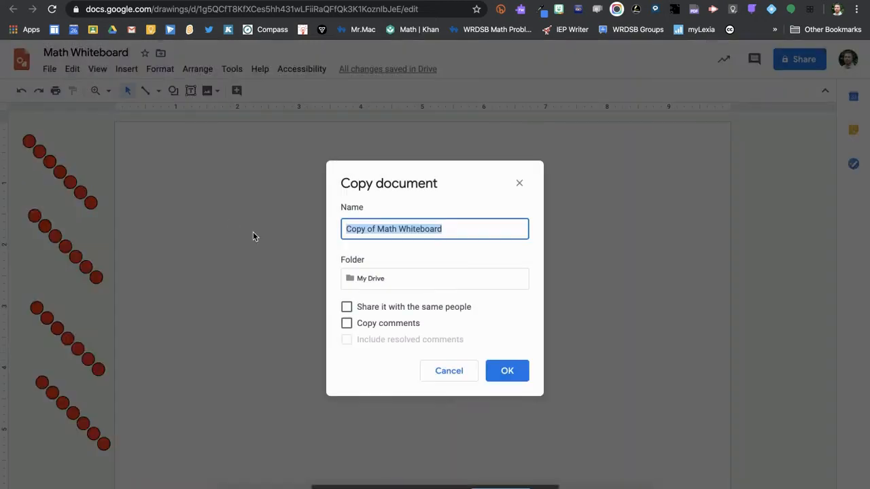
type("Additi")
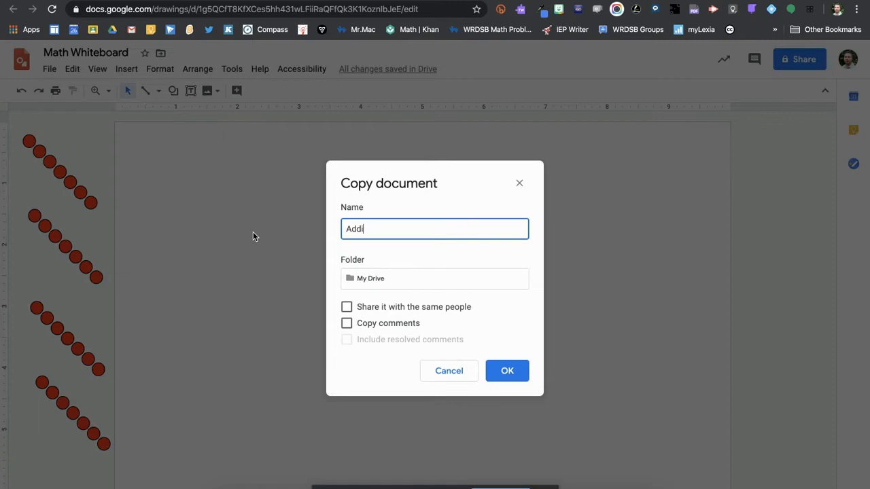
type("on 1")
left_click(509, 373)
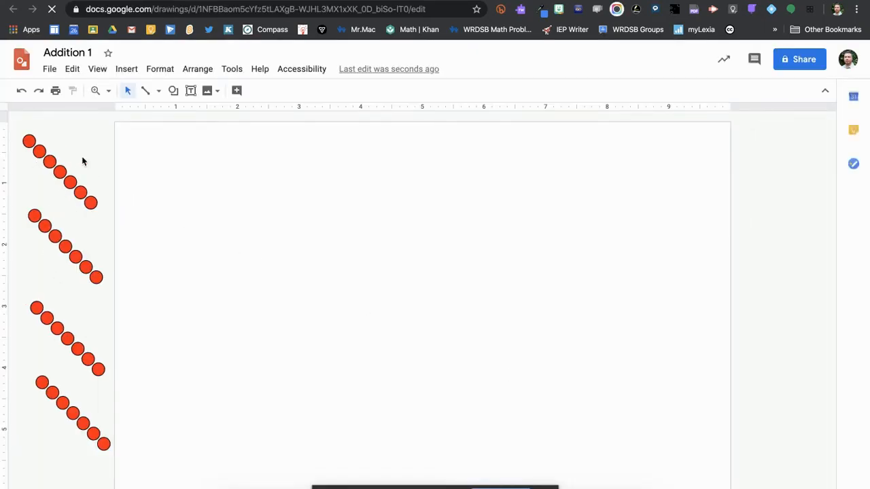
Scribble a handwritten 6 near the page's upper-left corner and format its line as blue, 4px thick.
left_click(157, 92)
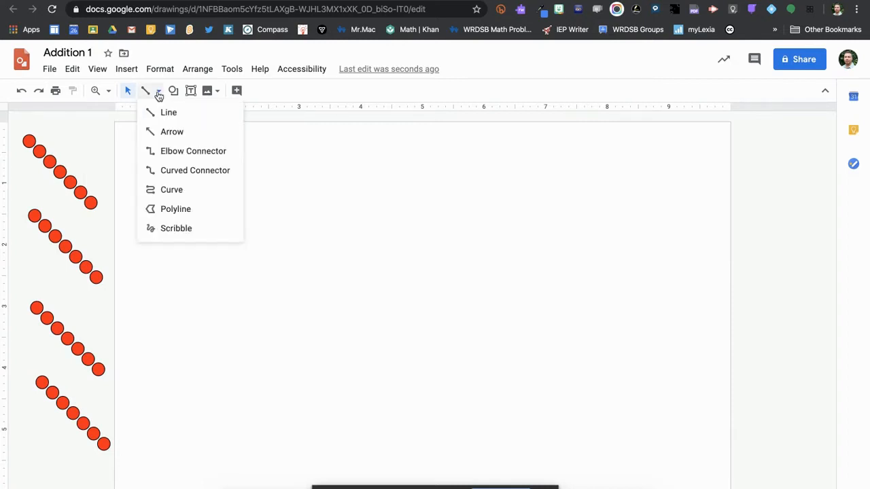
left_click(164, 228)
mouse_move(174, 153)
left_mouse_down()
mouse_move(154, 210)
mouse_move(175, 216)
mouse_move(183, 201)
mouse_move(156, 203)
left_mouse_up()
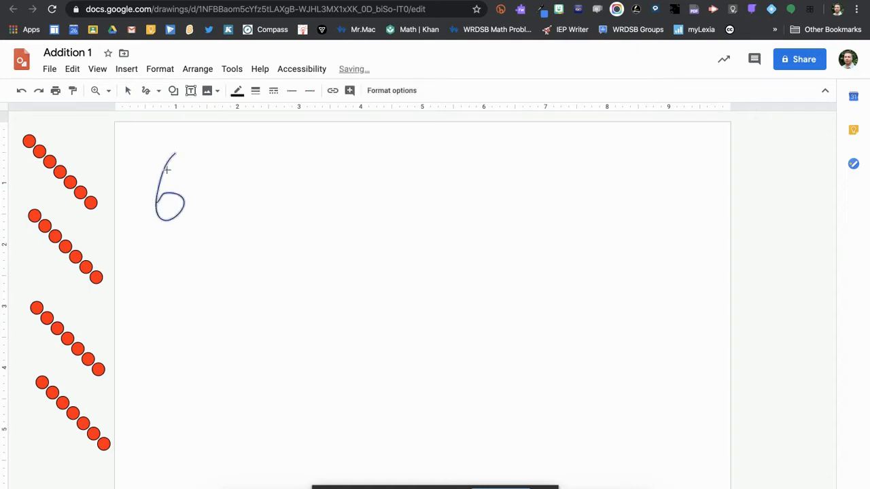
left_click(238, 91)
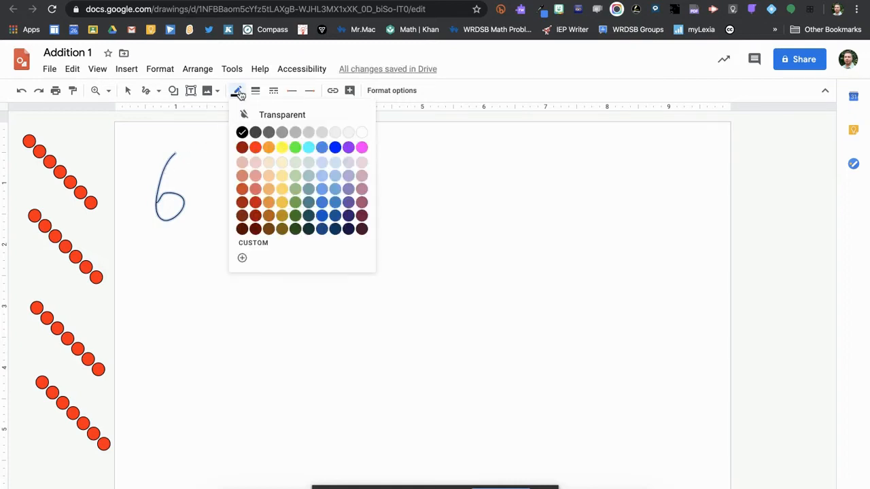
left_click(335, 148)
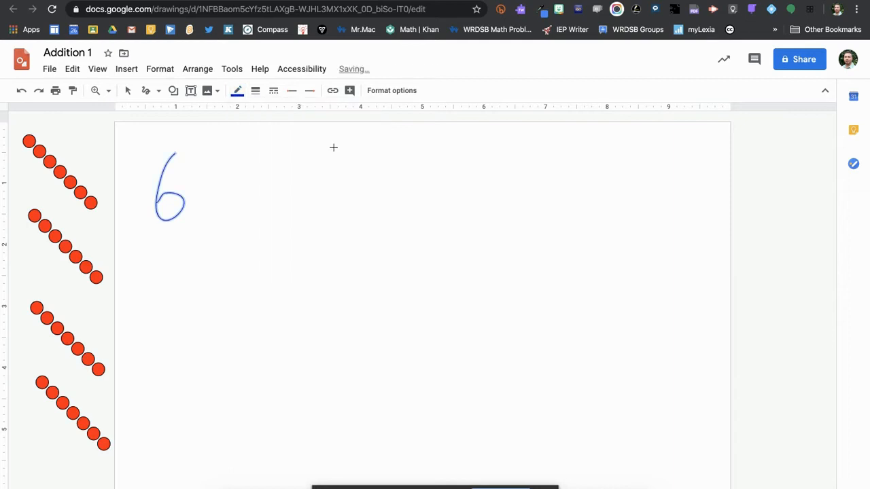
left_click(255, 90)
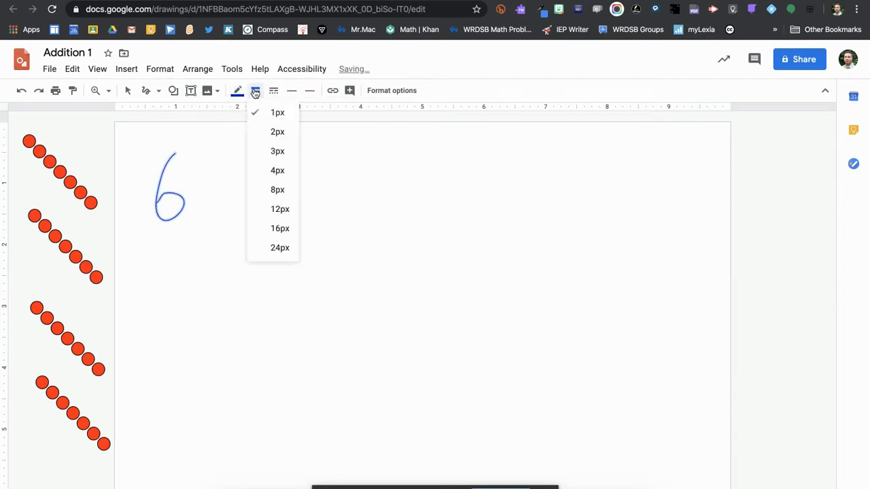
left_click(271, 170)
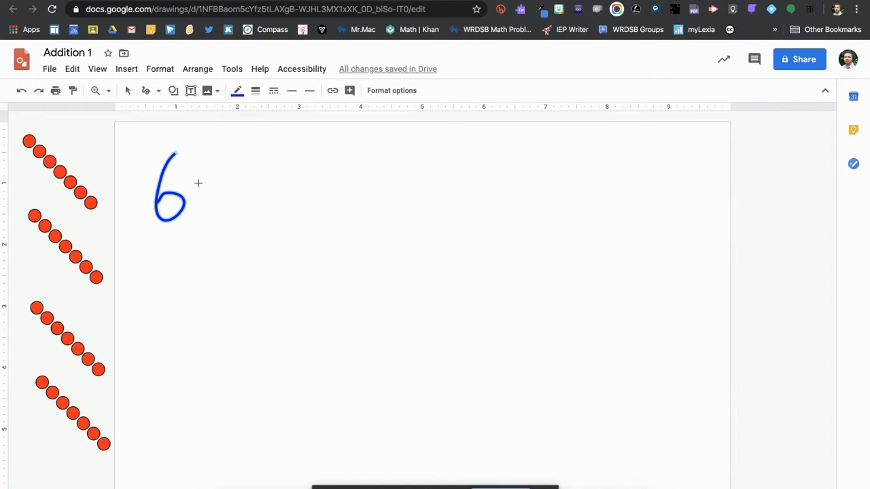
mouse_move(198, 183)
left_mouse_down()
mouse_move(223, 212)
mouse_move(216, 180)
left_mouse_up()
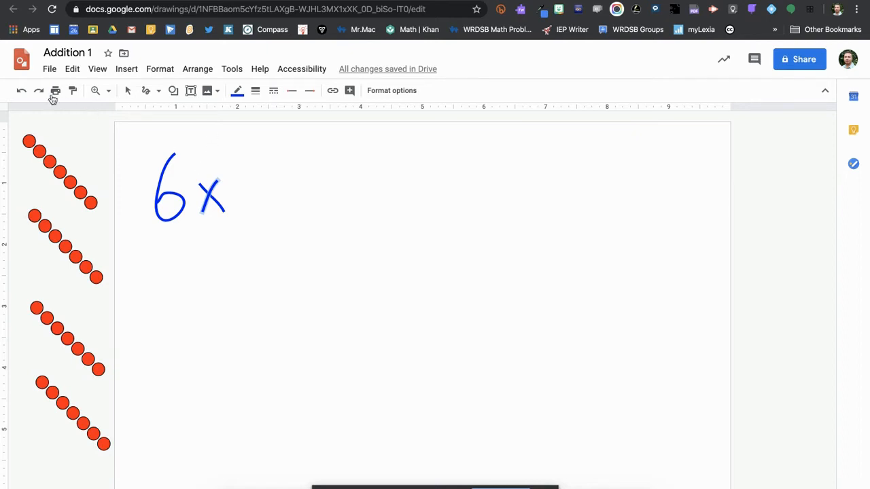
left_click(22, 93)
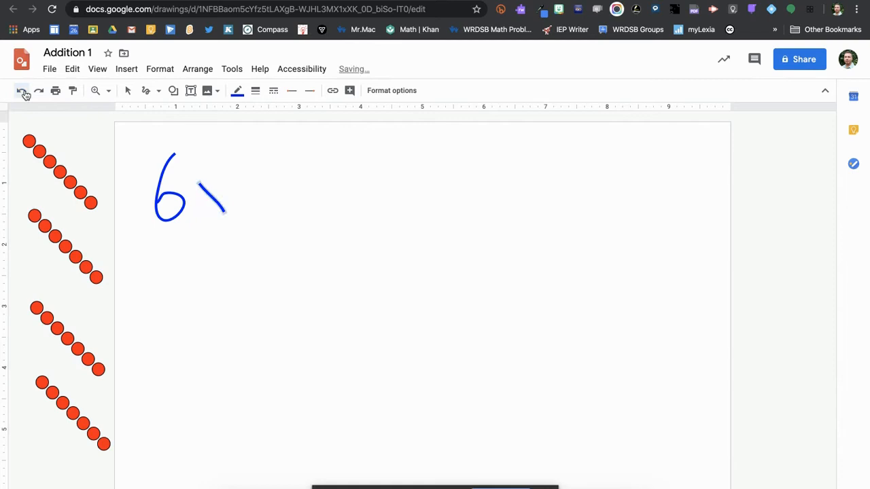
left_click(22, 93)
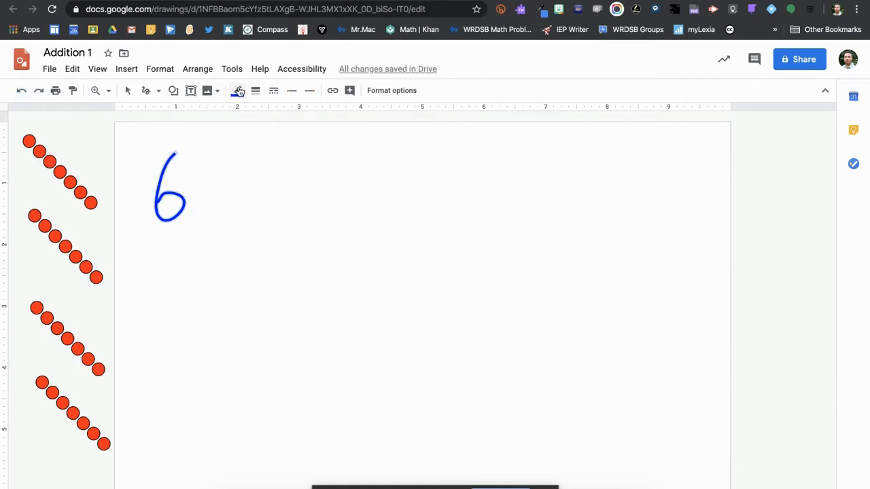
Scribble a plus sign, a 3 and an equals sign after the 6 to write the question 6 + 3 =.
left_click_drag(205, 184, 205, 213)
mouse_move(208, 184)
left_mouse_down()
mouse_move(209, 217)
mouse_move(225, 196)
mouse_move(233, 199)
left_mouse_up()
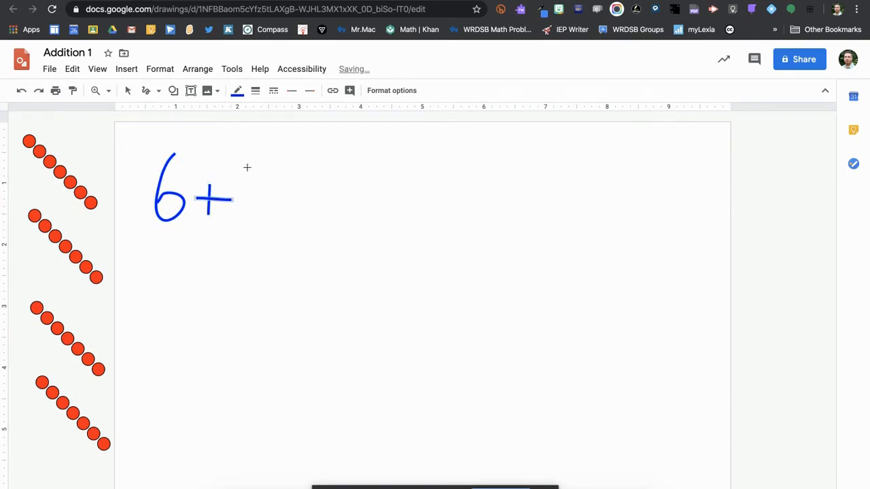
mouse_move(249, 157)
left_mouse_down()
mouse_move(258, 181)
mouse_move(275, 193)
mouse_move(248, 218)
left_mouse_up()
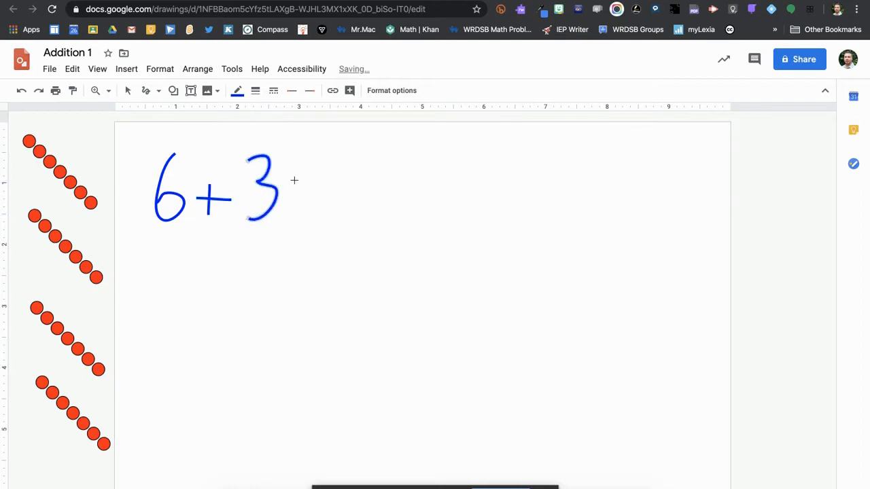
mouse_move(295, 187)
left_mouse_down()
mouse_move(330, 184)
mouse_move(286, 189)
mouse_move(324, 201)
left_mouse_up()
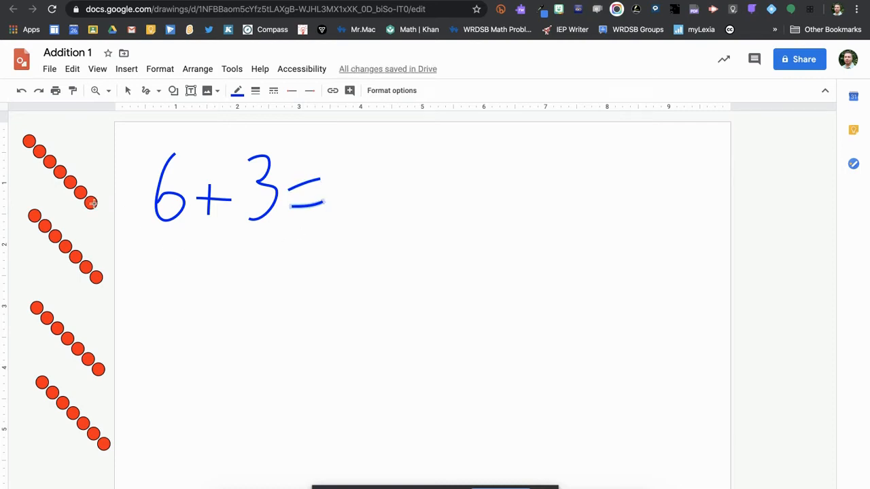
Arrange six red counters from the margin in two columns of three beneath the 6, and move three more beneath the 3.
left_click(128, 92)
left_click_drag(89, 202, 162, 246)
left_click_drag(81, 193, 181, 246)
left_click_drag(71, 182, 161, 266)
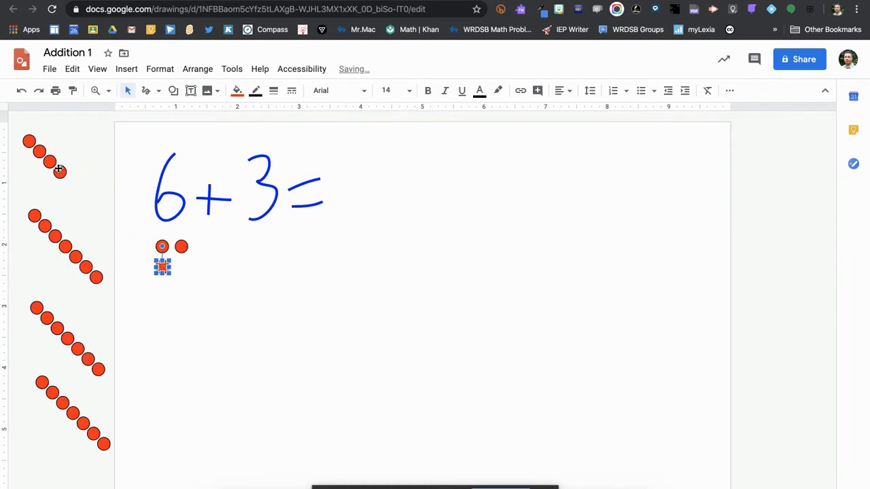
left_click_drag(60, 170, 181, 266)
left_click_drag(95, 276, 183, 288)
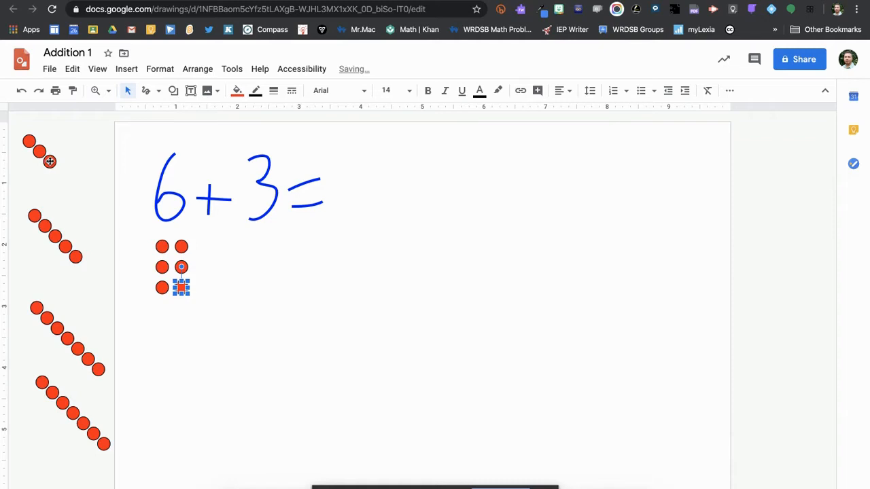
left_click_drag(19, 127, 262, 268)
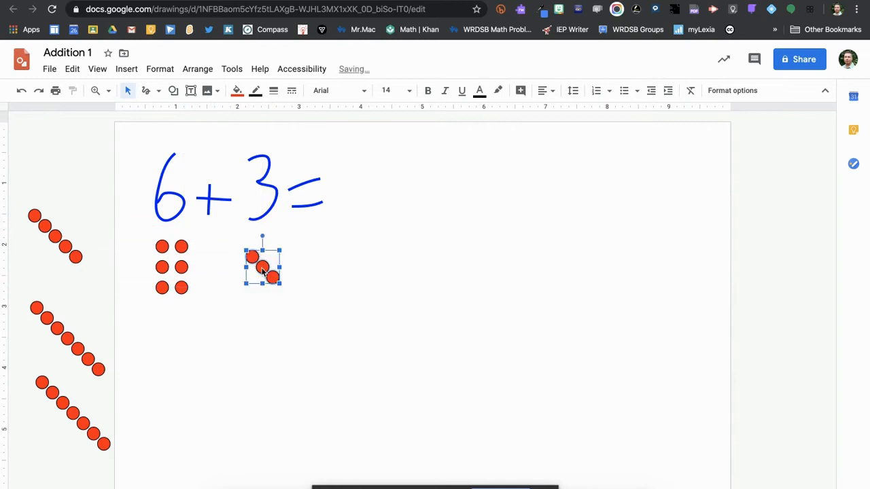
left_click(336, 277)
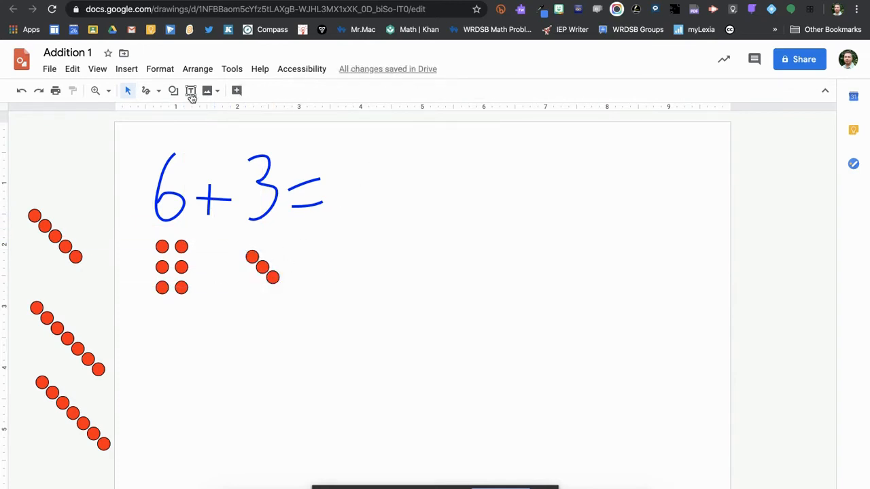
Scribble the answer 9 after the equals sign and format its line as blue, 4px thick.
left_click(156, 93)
left_click(167, 229)
mouse_move(371, 153)
left_mouse_down()
mouse_move(349, 169)
mouse_move(370, 153)
mouse_move(373, 210)
left_mouse_up()
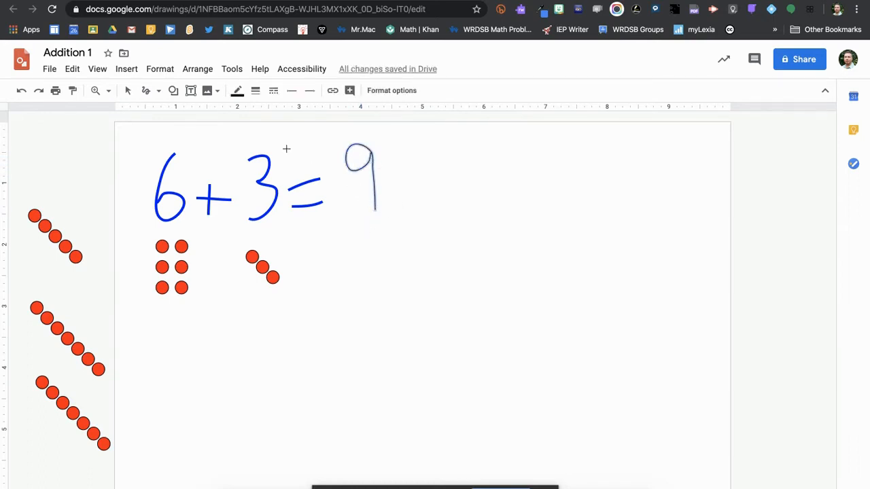
left_click(239, 92)
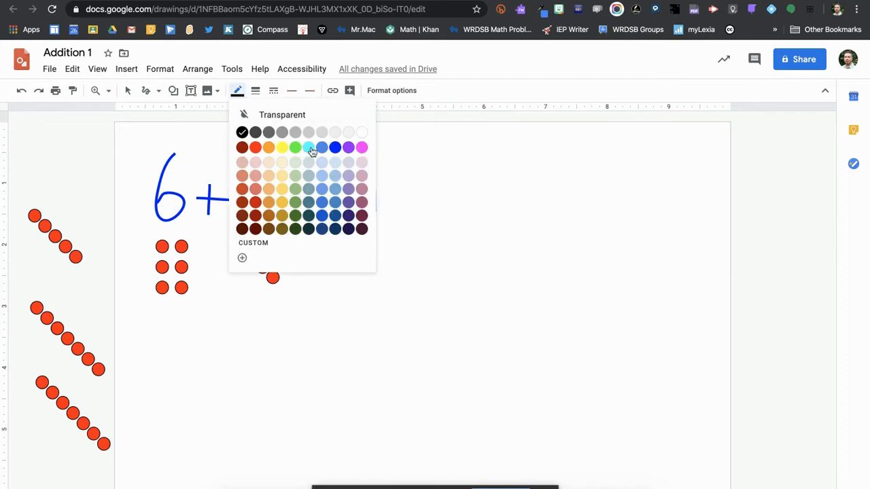
left_click(337, 149)
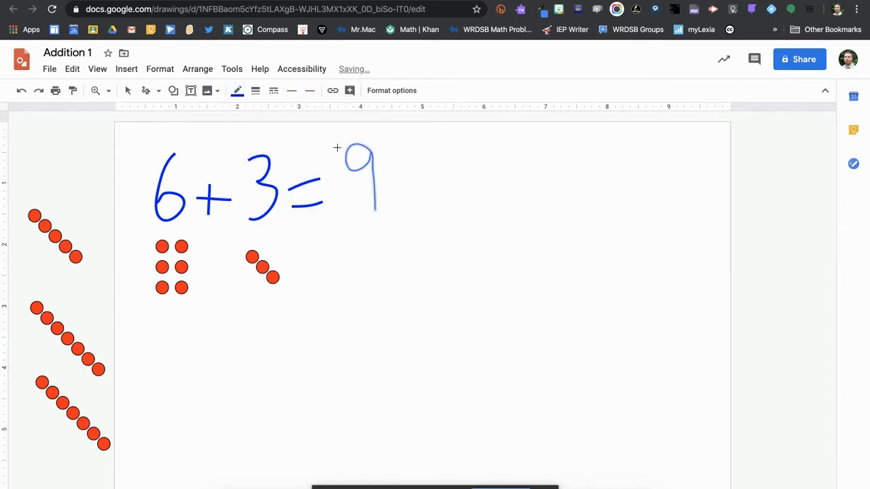
left_click(256, 92)
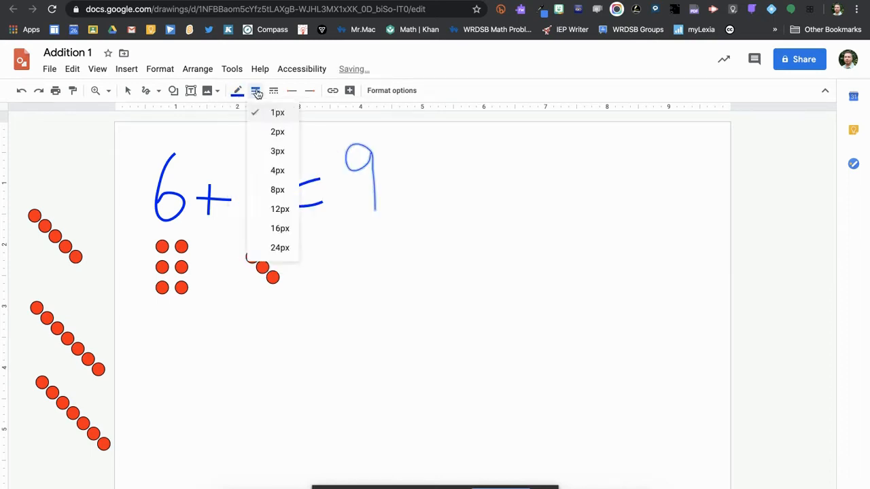
left_click(284, 174)
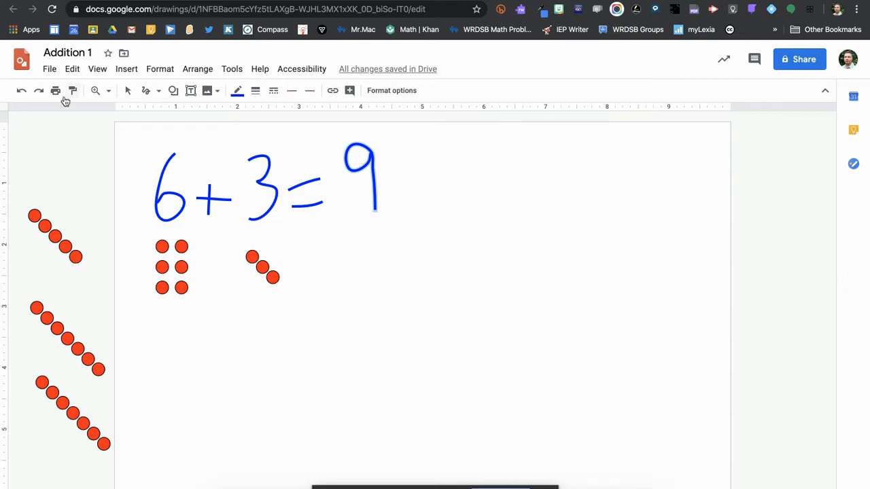
Go to Google Drive and create a new blank Google Drawings file.
left_click(21, 60)
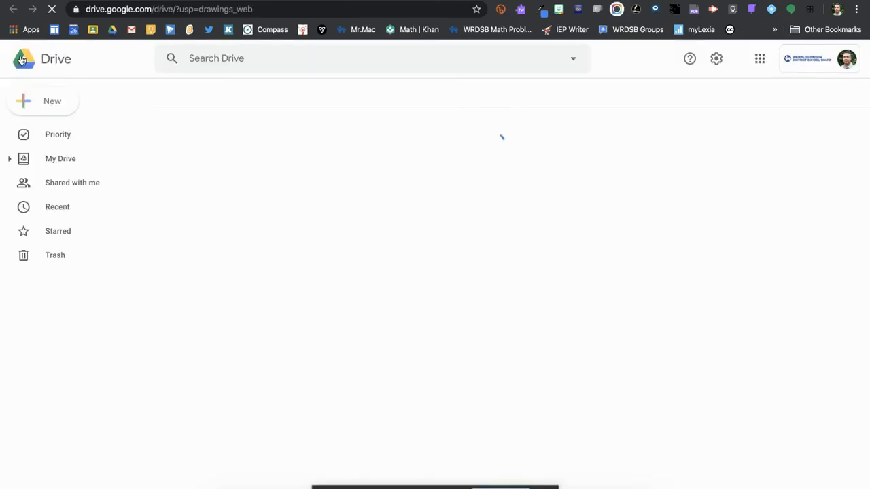
left_click(45, 102)
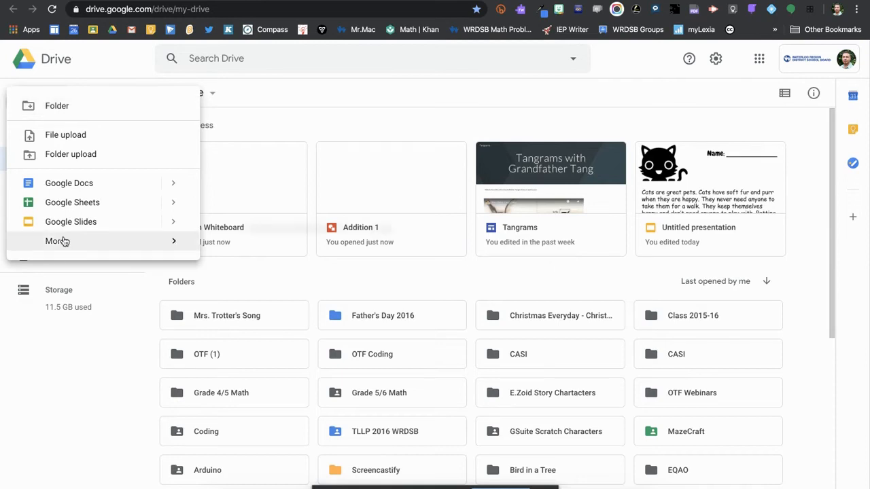
mouse_move(63, 242)
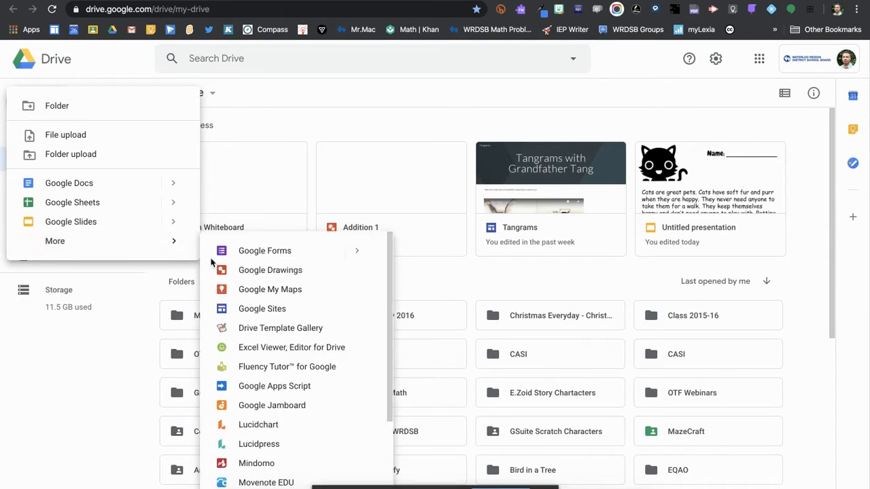
left_click(266, 274)
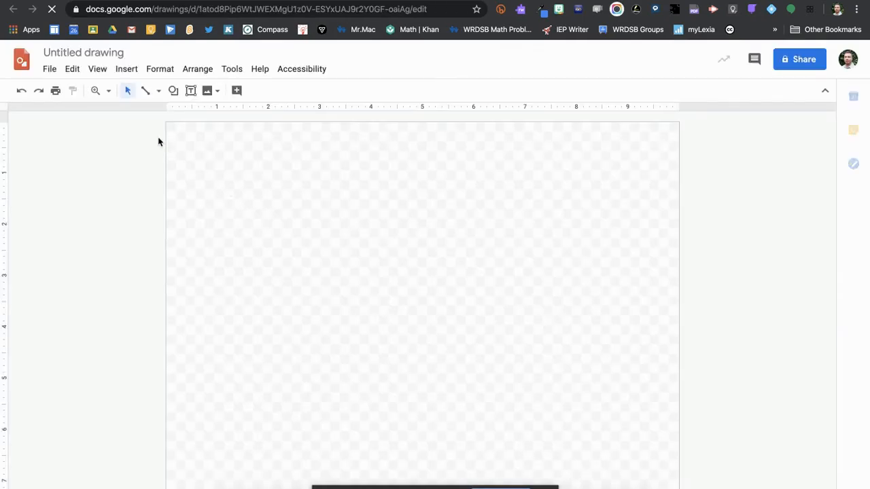
Set the new drawing's page background to solid white.
right_click(265, 201)
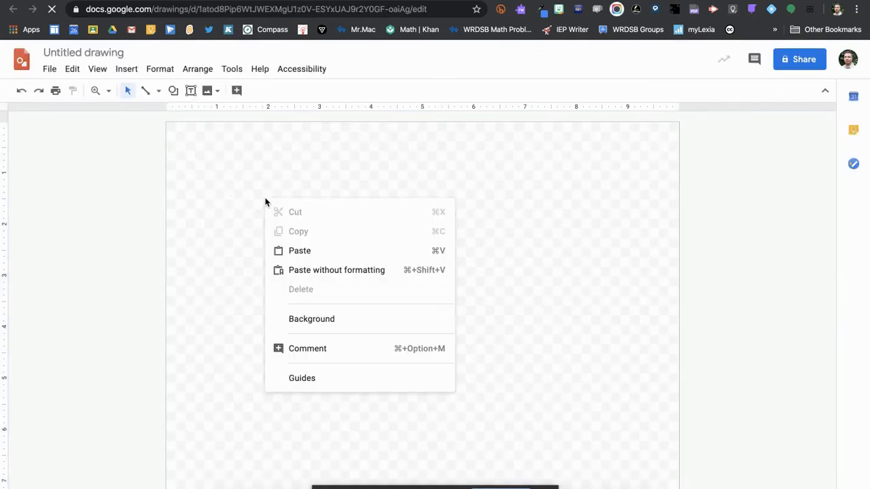
mouse_move(316, 326)
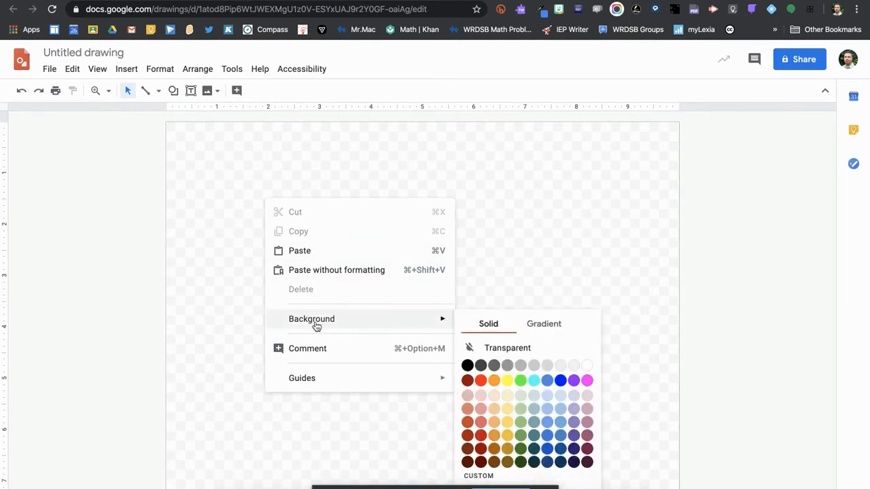
left_click(588, 368)
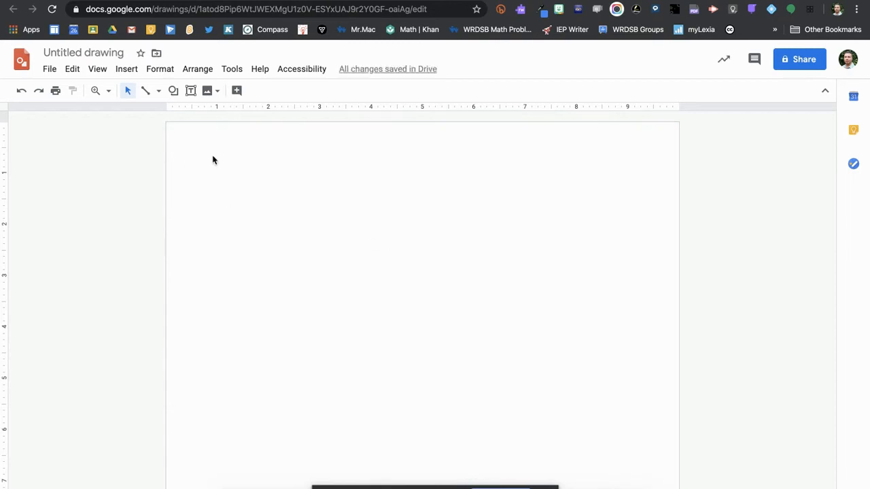
Draw a triangle about 1 inch wide near the page's upper-left corner.
left_click(172, 90)
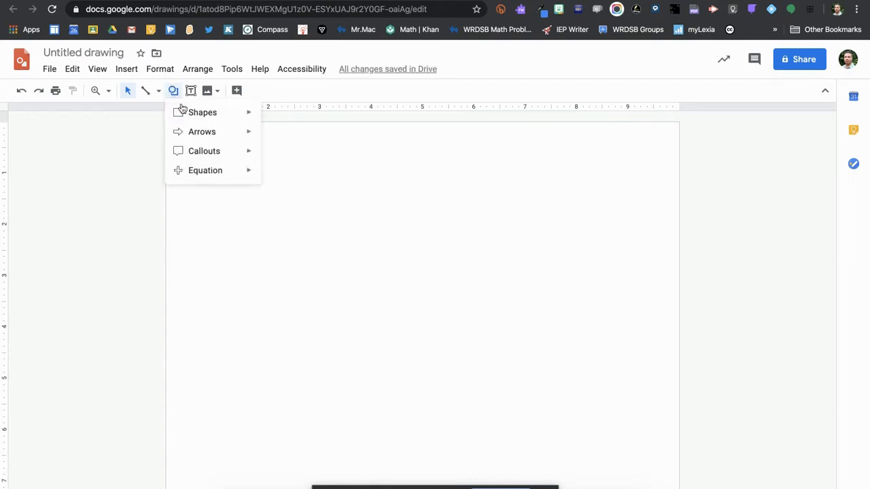
mouse_move(190, 112)
left_click(283, 139)
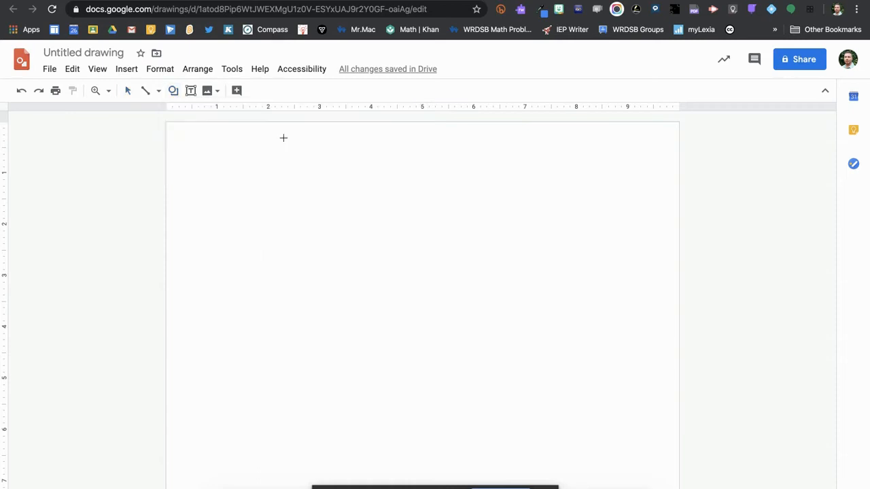
left_click_drag(237, 170, 284, 230)
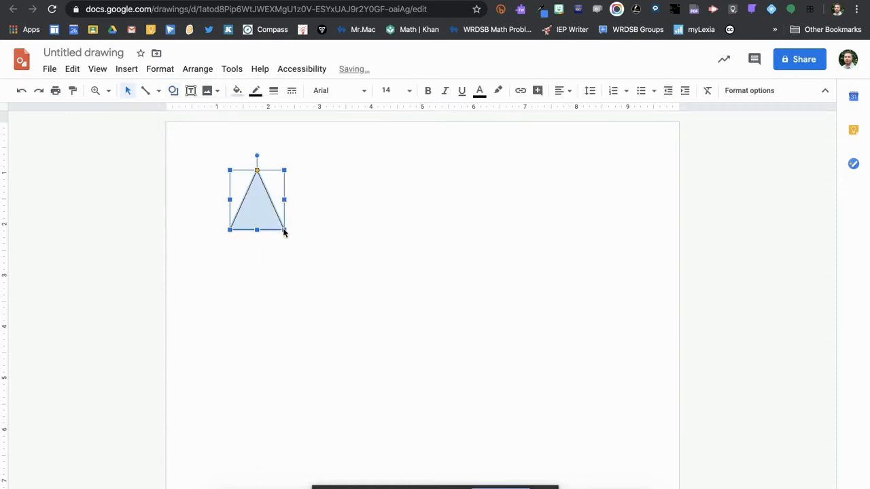
Set both the fill and the outline of the triangle to orange.
left_click(241, 92)
left_click(270, 169)
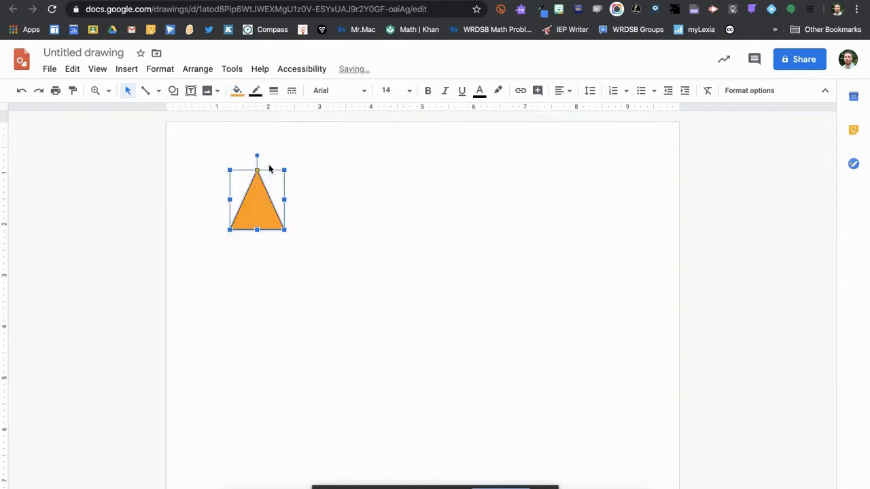
left_click(256, 91)
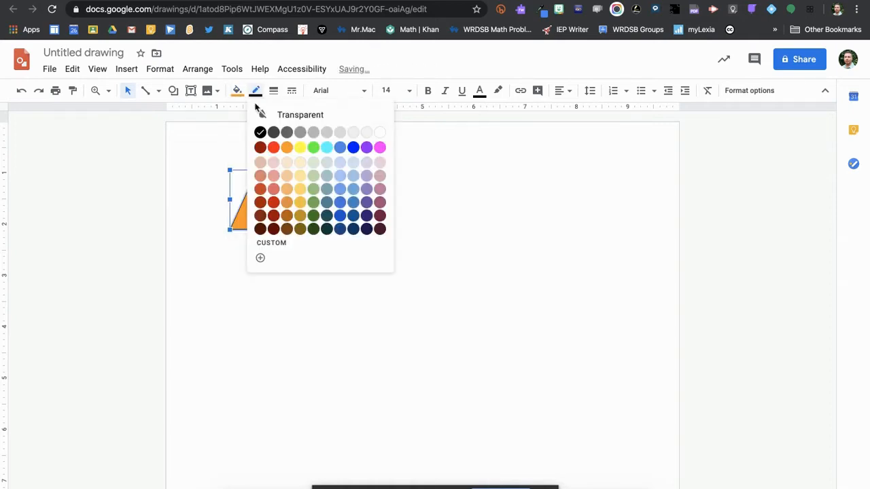
left_click(286, 147)
left_click(302, 219)
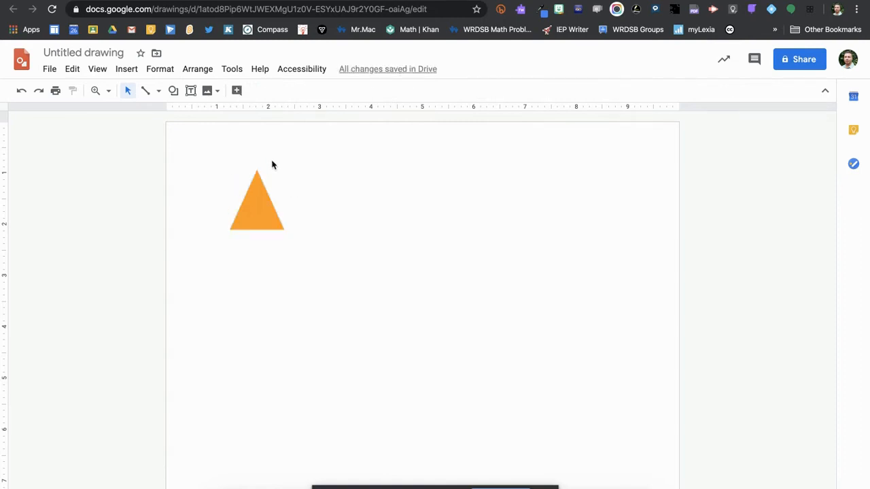
Add a text box beside the triangle reading "This is a triangle. It has 3 sides.".
left_click(191, 90)
left_click_drag(318, 170, 477, 233)
type("Th")
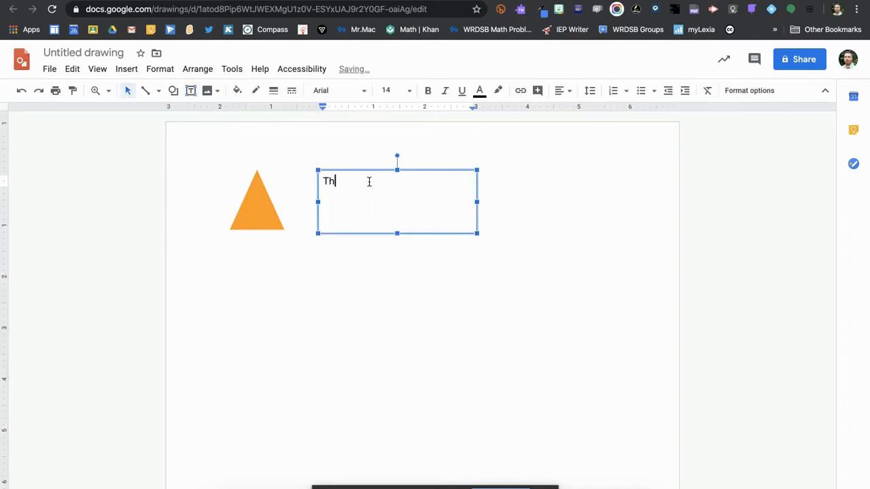
type("is is a triangle. It has 3 sides.")
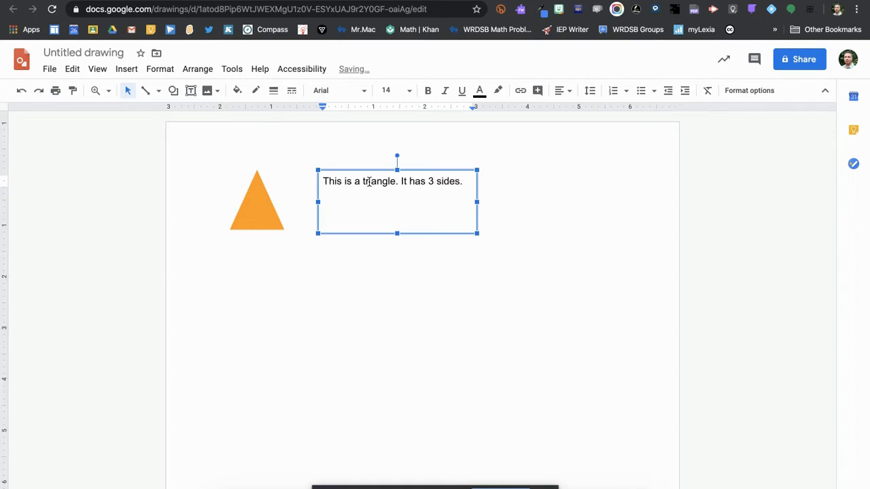
left_click(375, 276)
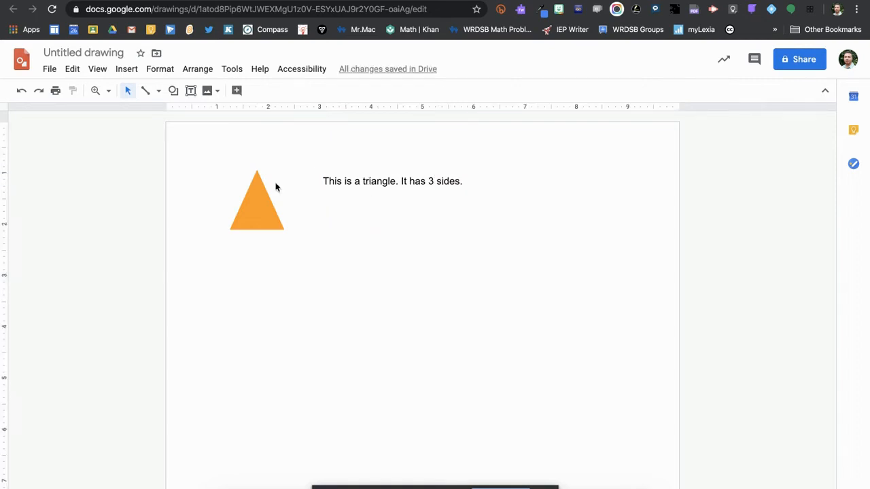
Rename the untitled drawing as Triangles.
left_click(123, 53)
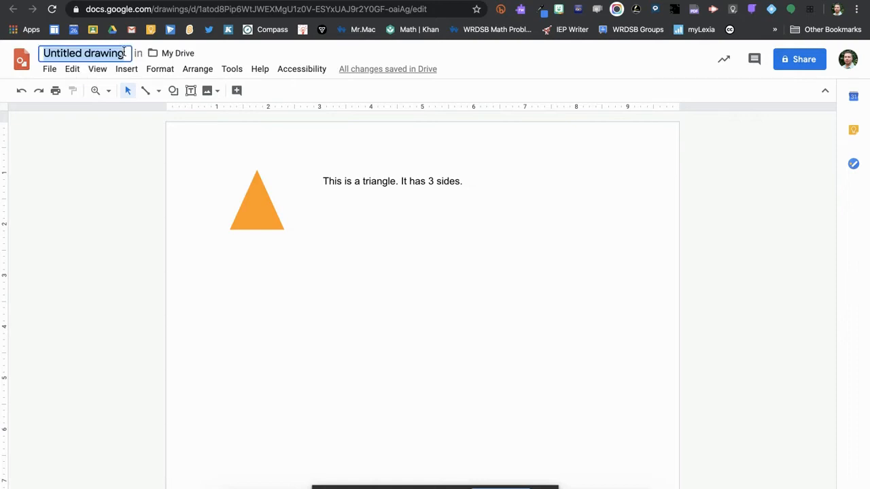
type("Triangles")
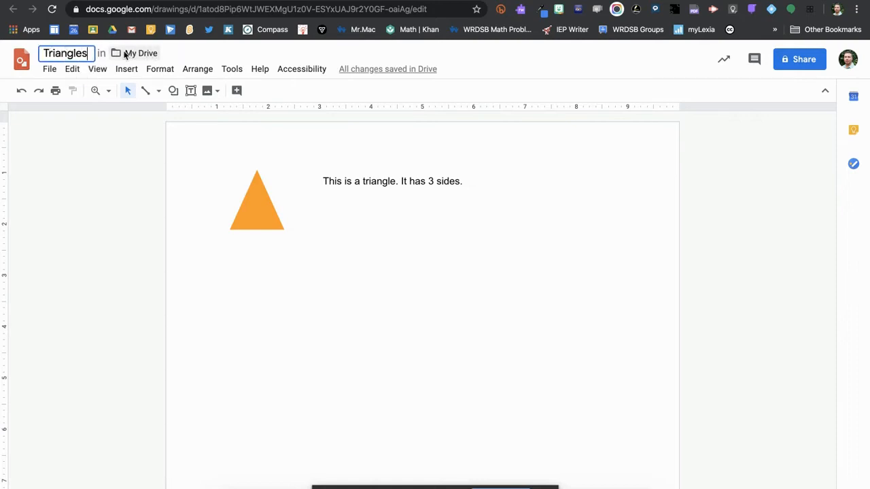
left_click(141, 171)
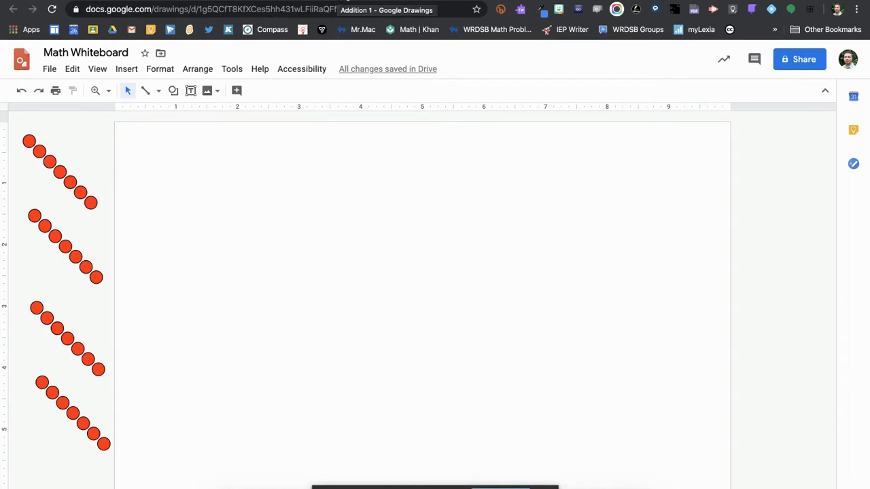
Return to the Triangles drawing by way of Addition 1 and delete the text box beside the triangle.
left_click(345, 1)
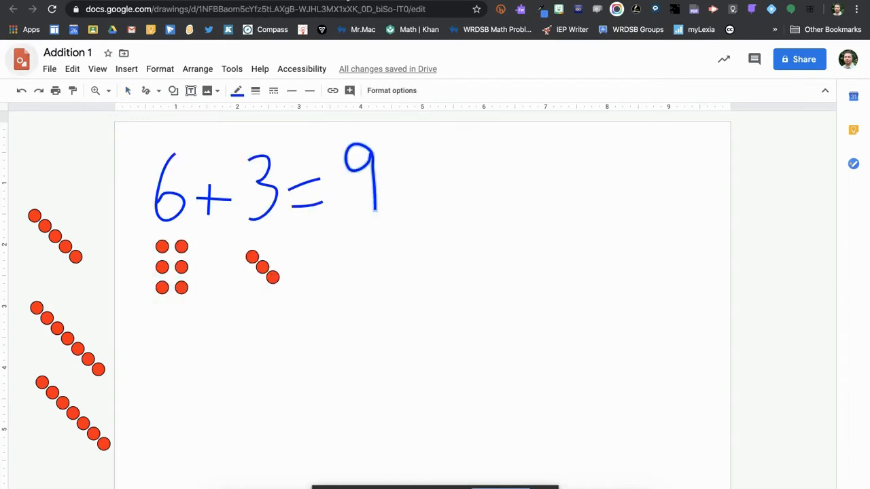
left_click(578, 2)
left_click(414, 182)
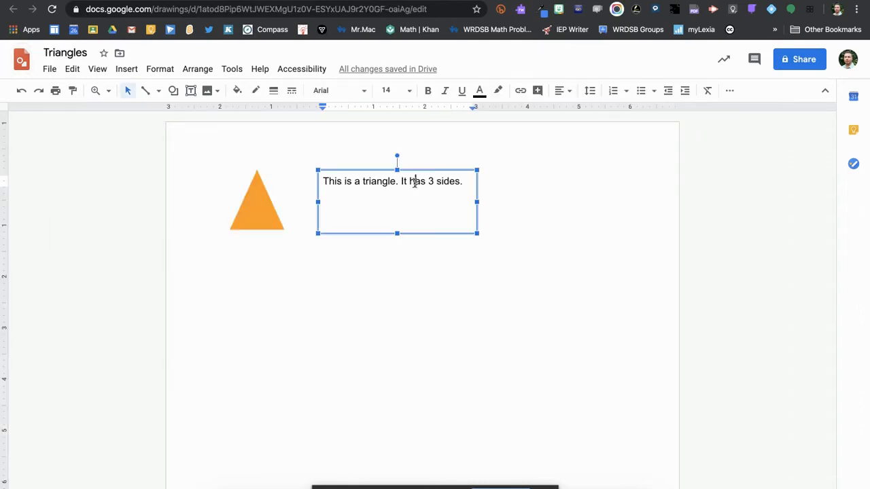
left_click(466, 174)
key("Delete")
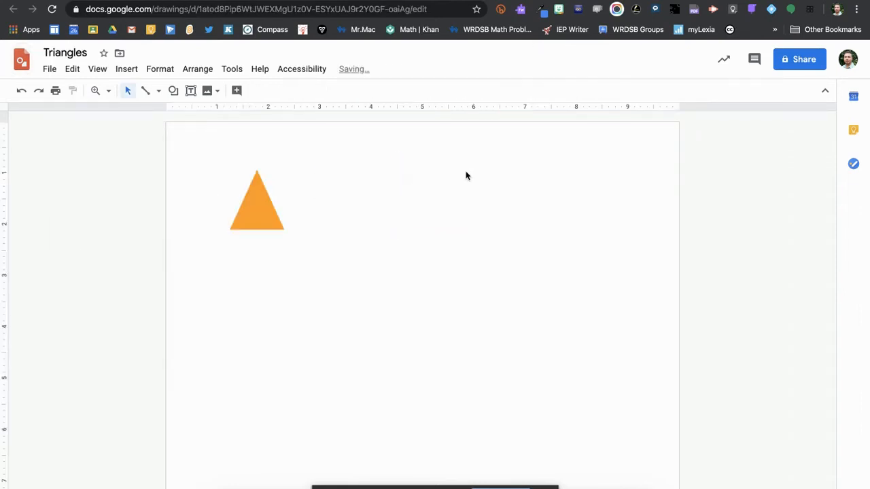
Draw a pentagon about half an inch wide beside the triangle and align its base with the triangle's base.
left_click(175, 93)
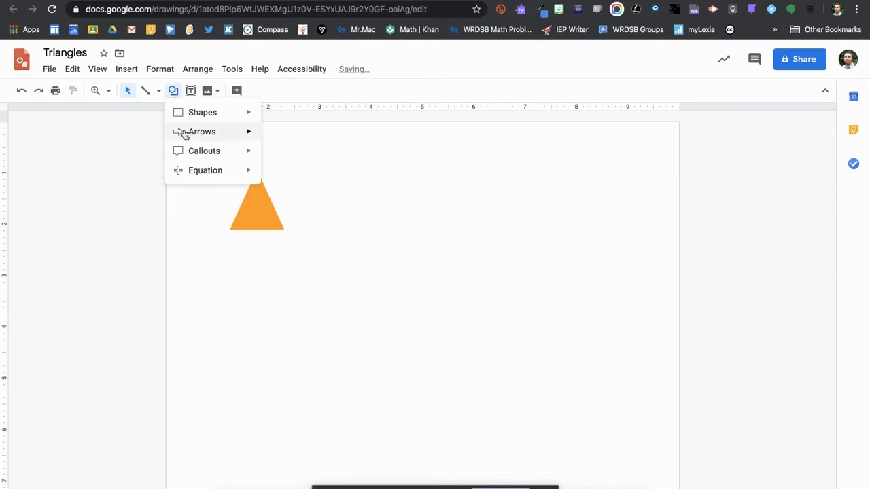
mouse_move(202, 114)
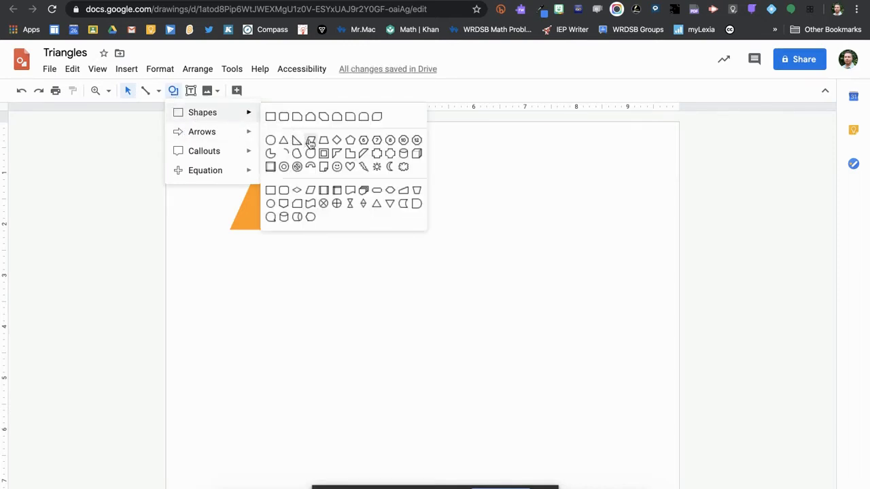
left_click(347, 143)
left_click_drag(321, 187, 355, 230)
left_click_drag(320, 185, 323, 214)
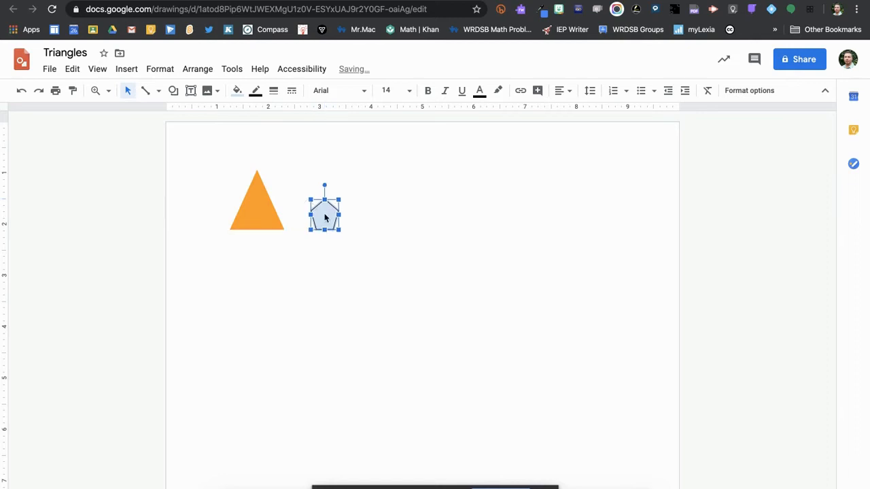
Set both the fill and the outline of the pentagon to purple.
left_click(238, 89)
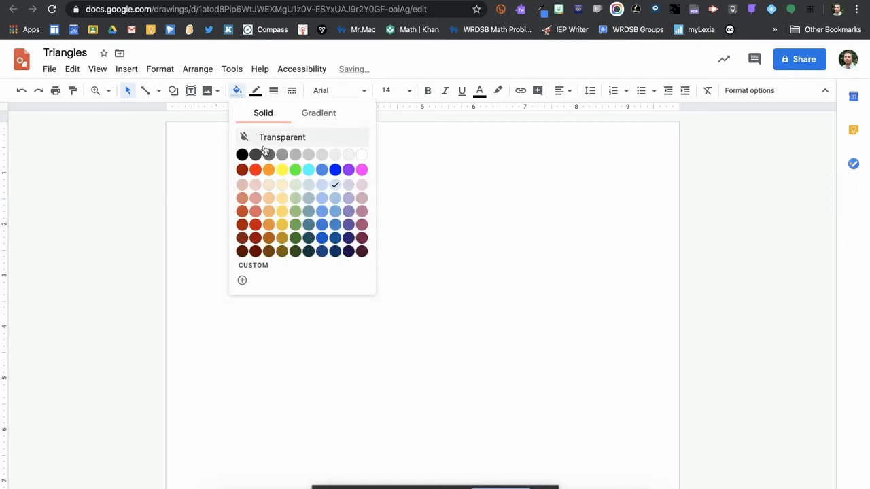
left_click(349, 170)
left_click(256, 90)
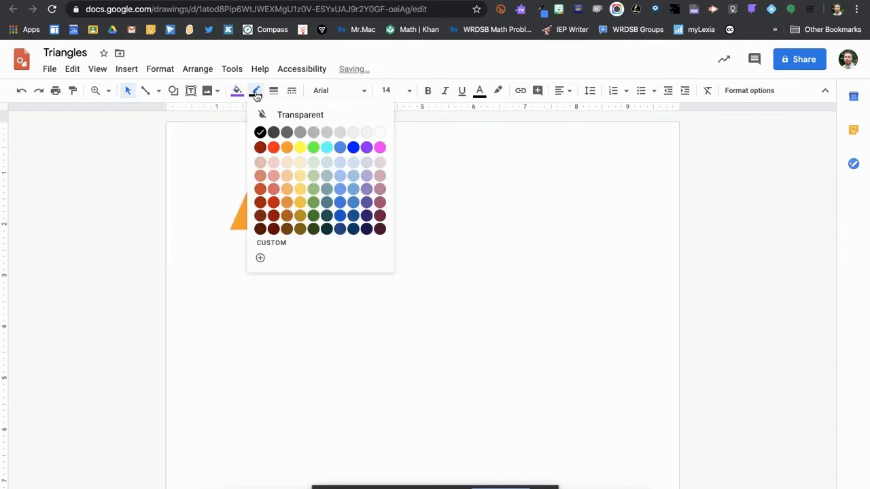
left_click(366, 148)
left_click(360, 225)
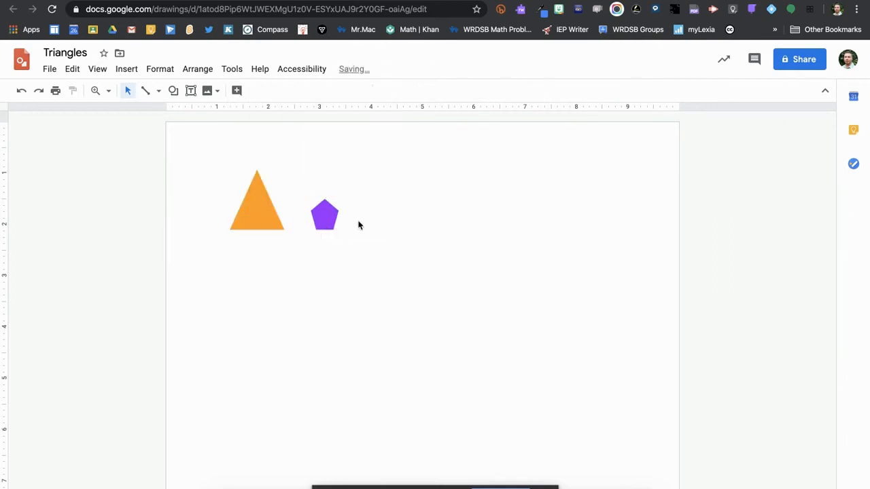
Duplicate the triangle and pentagon together and place the copies to their right, aligned in the same row.
left_click_drag(228, 163, 356, 242)
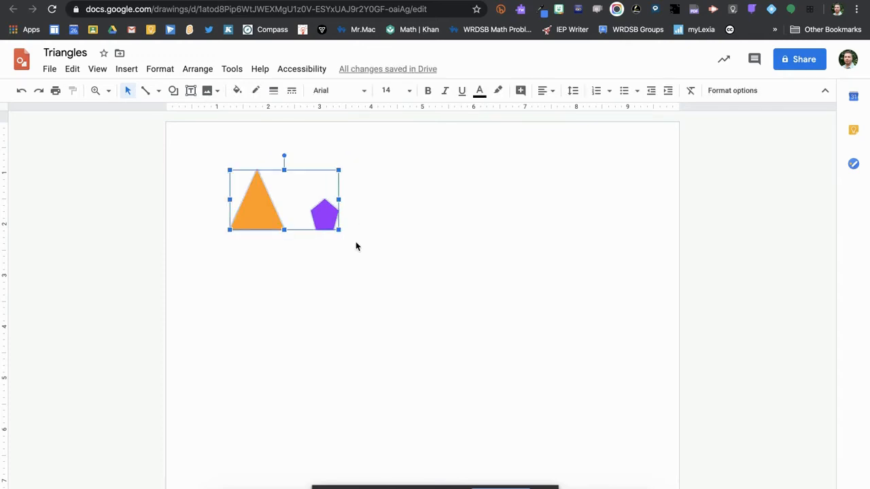
key("ctrl+d")
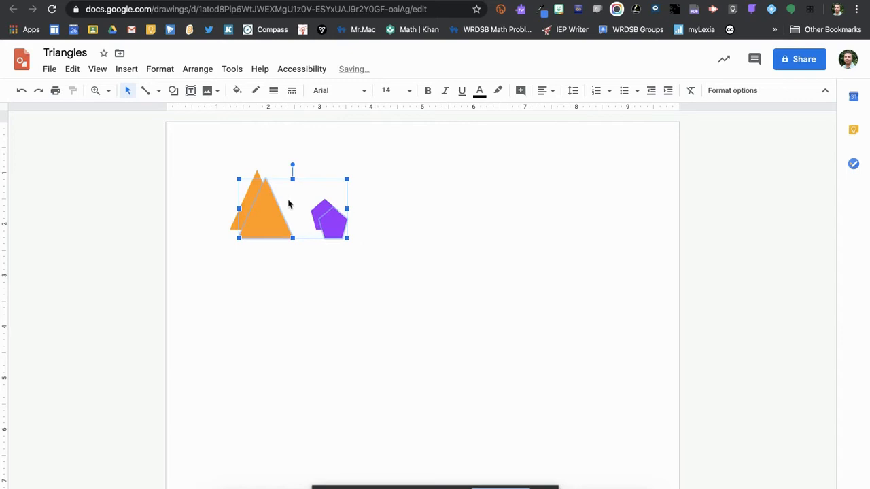
left_click_drag(291, 235, 421, 233)
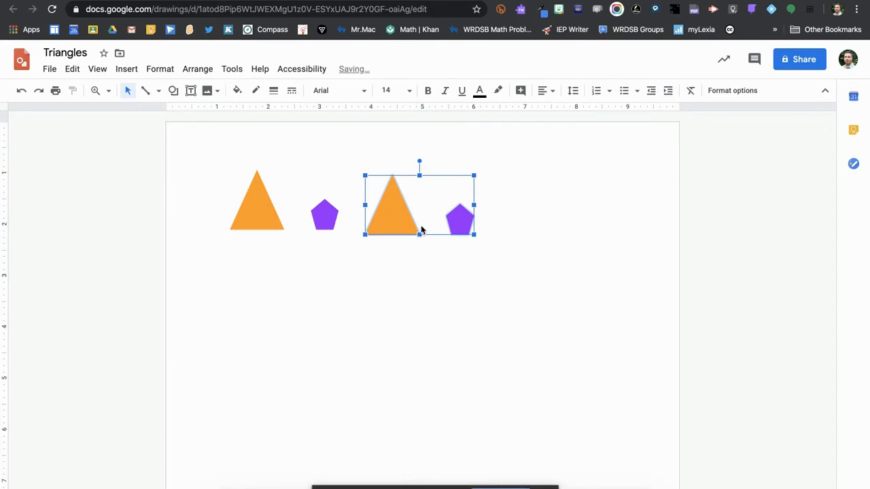
left_click_drag(421, 231, 420, 226)
left_click(494, 276)
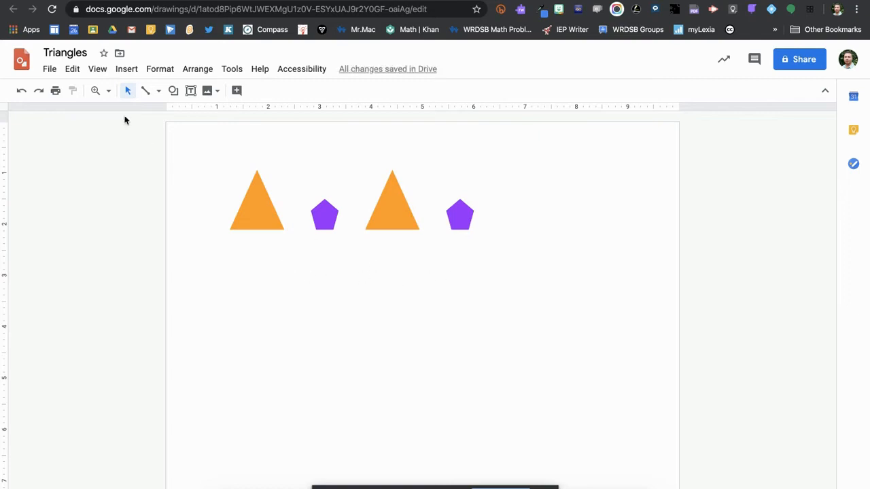
Rename the drawing as Patterning.
left_click(88, 53)
key("BackSpace")
key("BackSpace")
key("BackSpace")
key("BackSpace")
key("BackSpace")
key("BackSpace")
key("BackSpace")
key("BackSpace")
key("BackSpace")
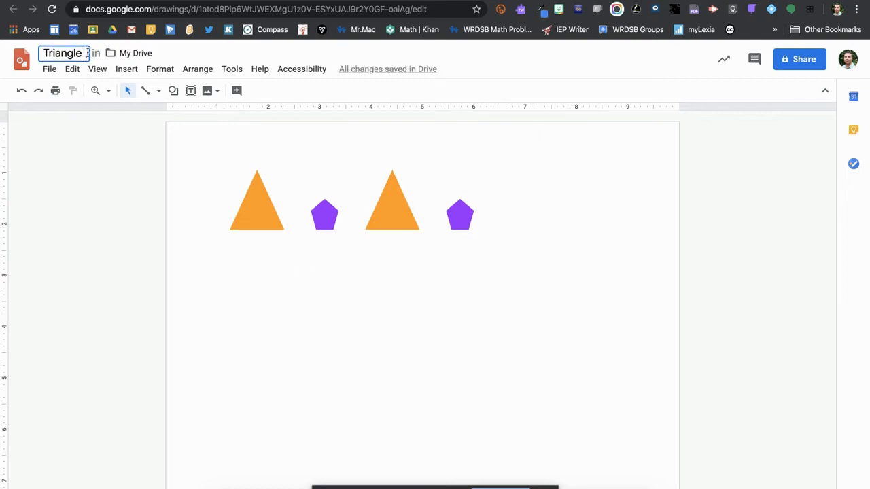
type("P")
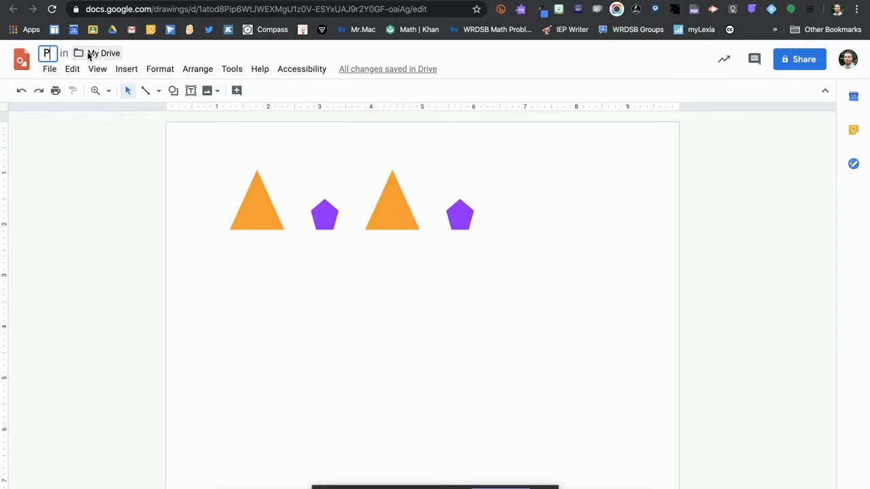
type("atterning")
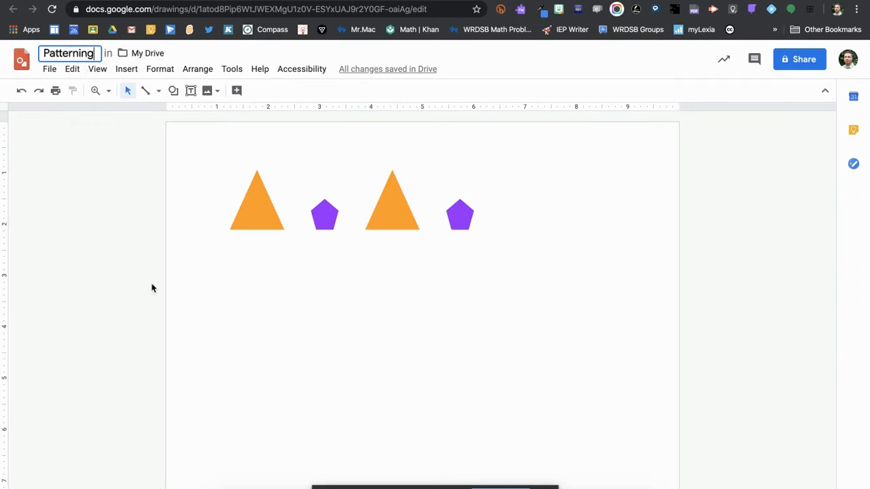
left_click(205, 298)
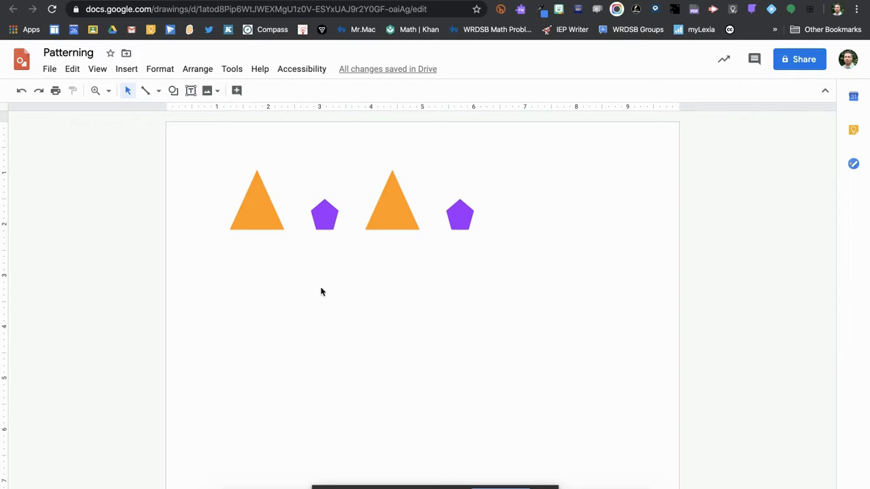
Add a text box about 7.8 inches wide below the shapes reading "Here is a pattern. Please explain the pattern rule below.".
left_click(191, 90)
left_click_drag(199, 256, 601, 367)
type("Here is a pattern. Please explain the pattern")
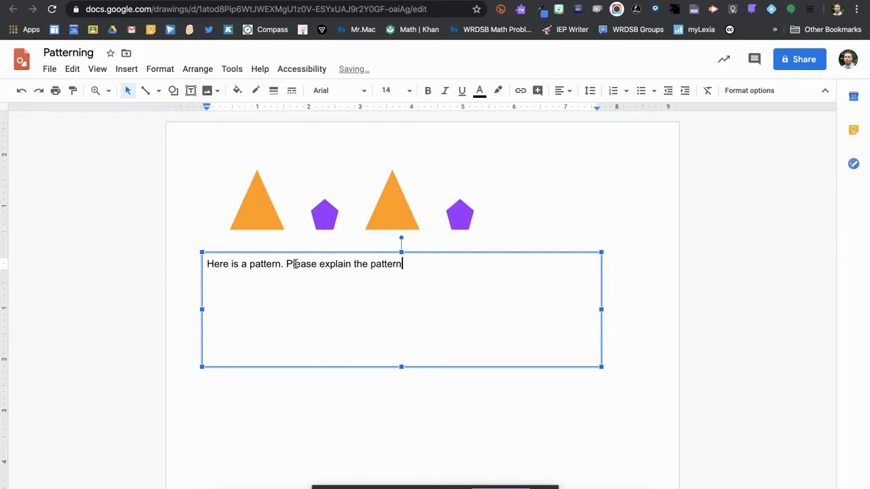
type(" rule below.")
left_click(593, 179)
left_click(406, 265)
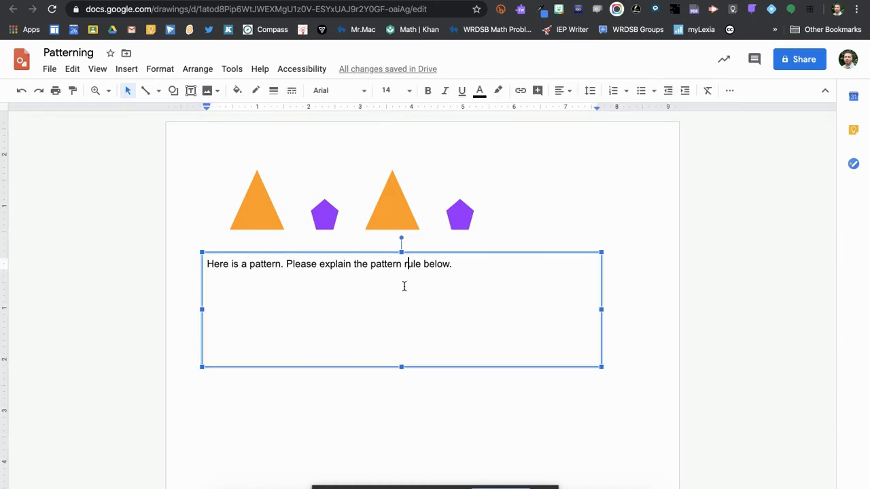
left_click(479, 261)
left_click(524, 219)
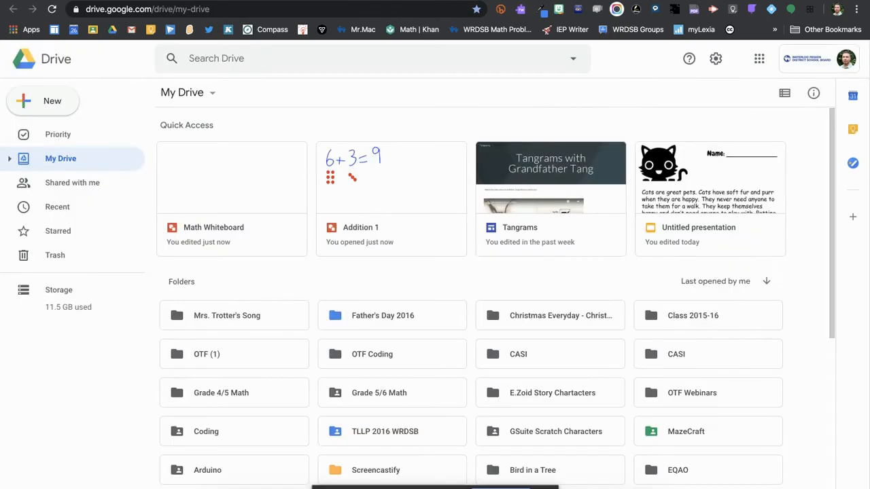
Create a new blank Google Slides presentation from Google Drive.
left_click(42, 102)
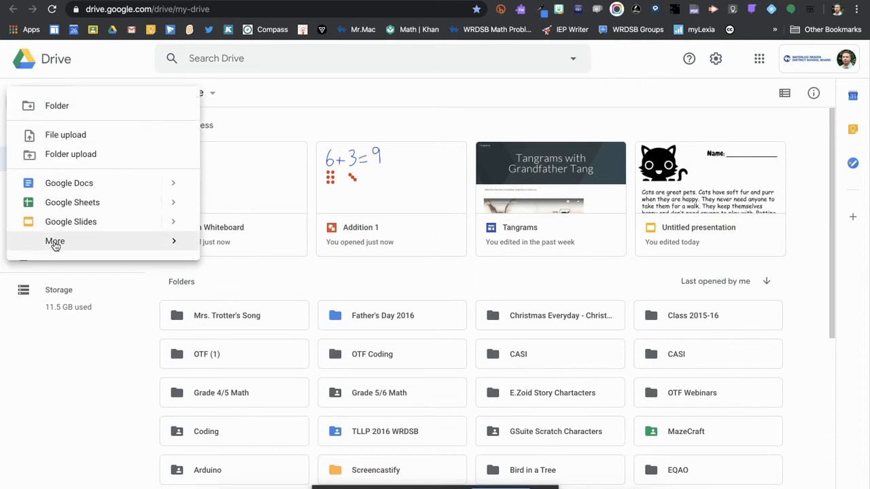
mouse_move(56, 243)
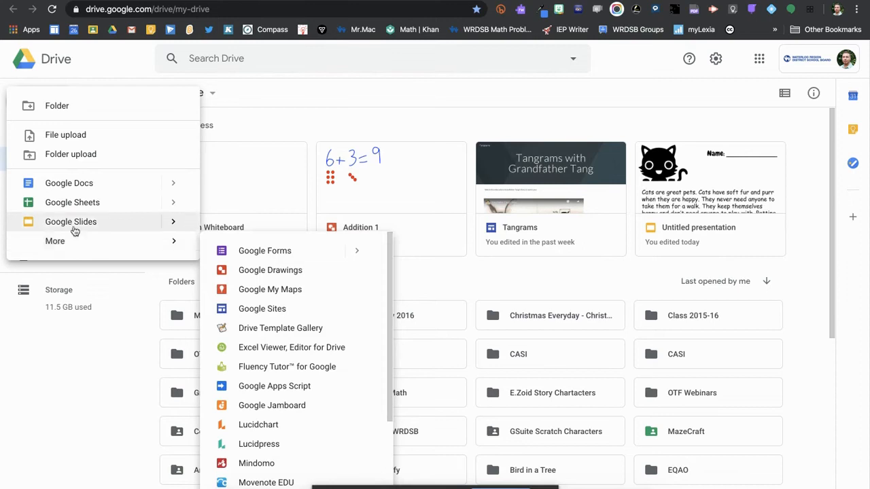
left_click(70, 223)
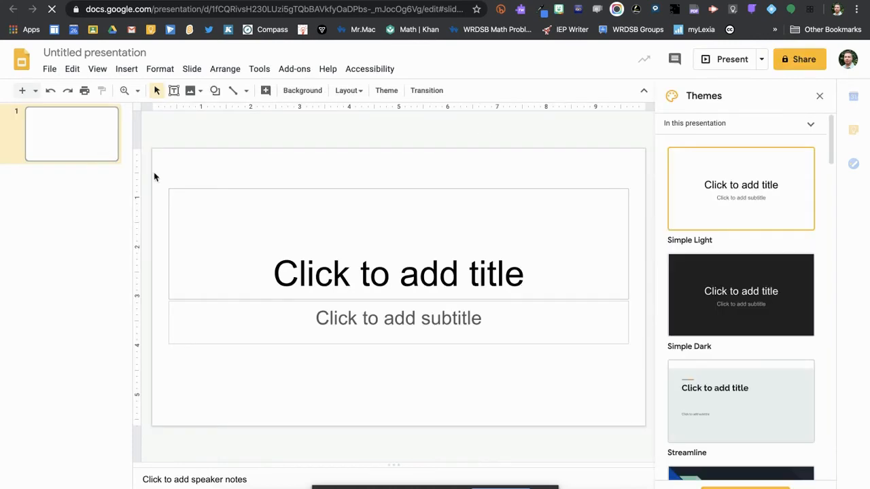
Delete the title and subtitle placeholders from the first slide.
left_click(270, 188)
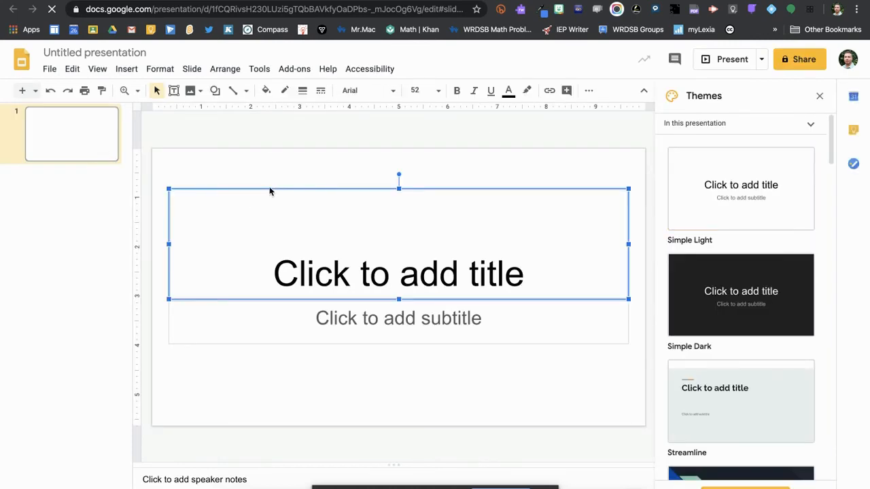
key("BackSpace")
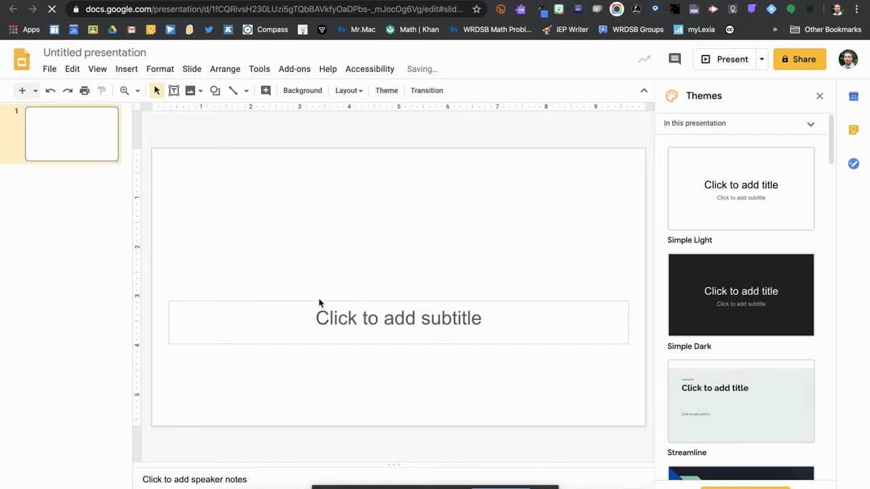
left_click(317, 303)
key("BackSpace")
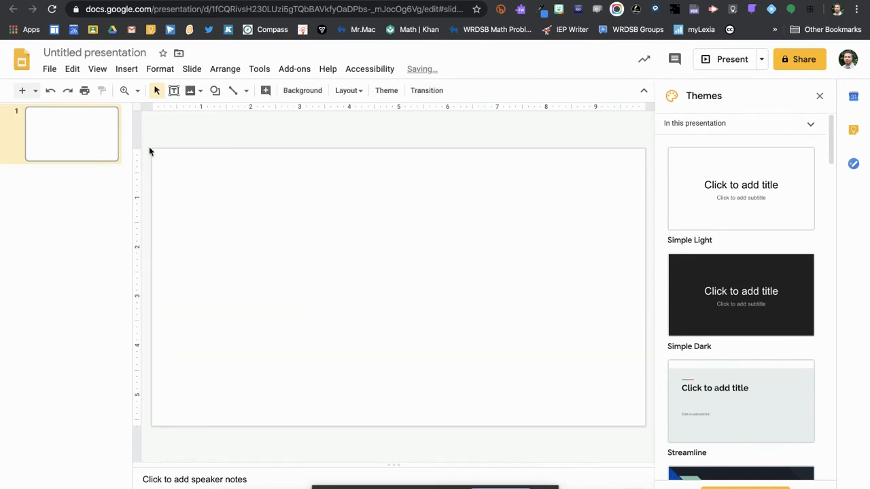
Set the presentation's page size to a custom 8.5 × 11 inches.
left_click(51, 69)
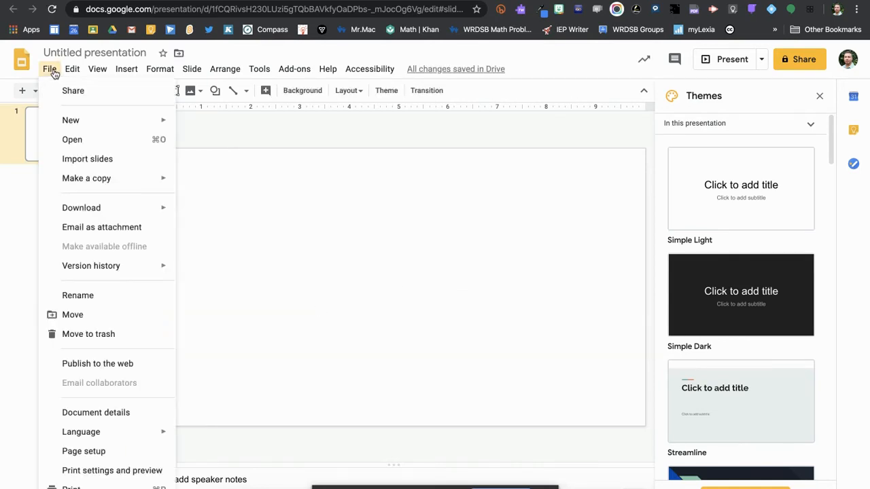
left_click(88, 452)
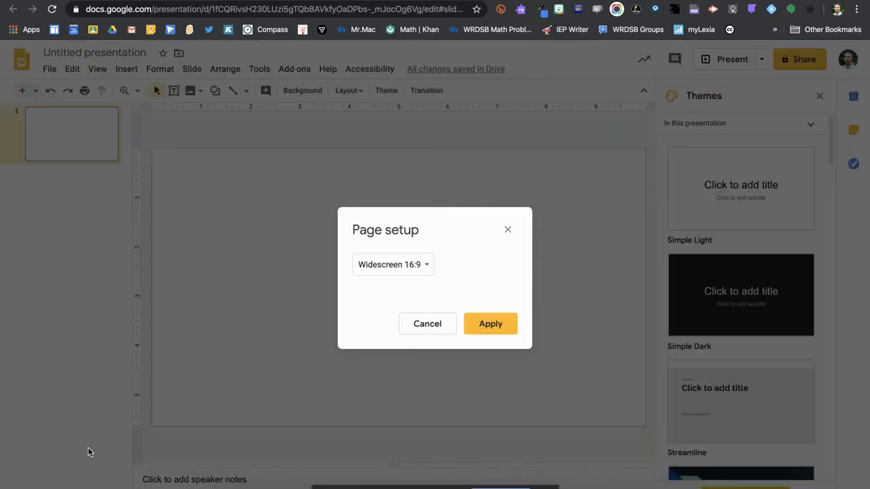
left_click(405, 266)
left_click(392, 304)
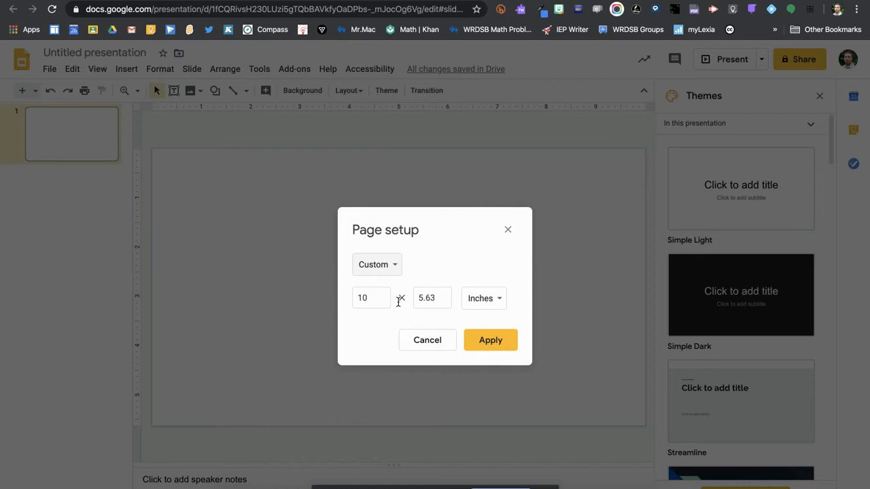
left_click_drag(377, 297, 343, 299)
type("8.5")
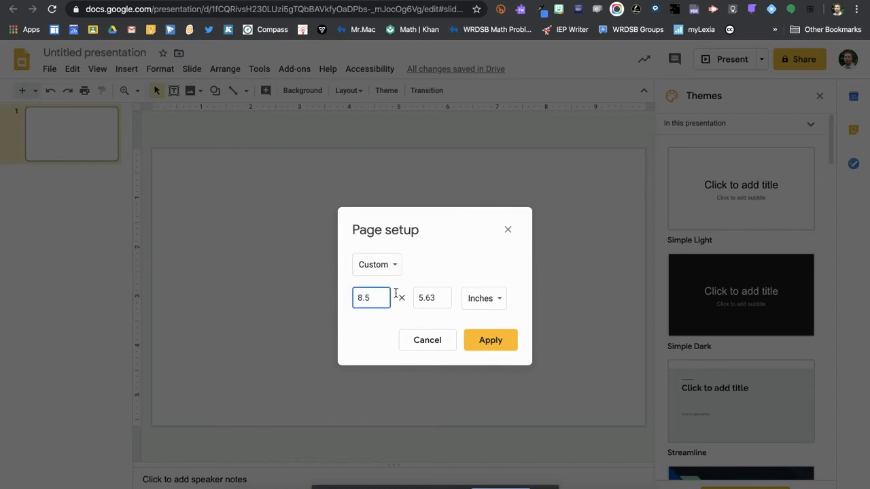
left_click_drag(436, 302, 412, 300)
type("11")
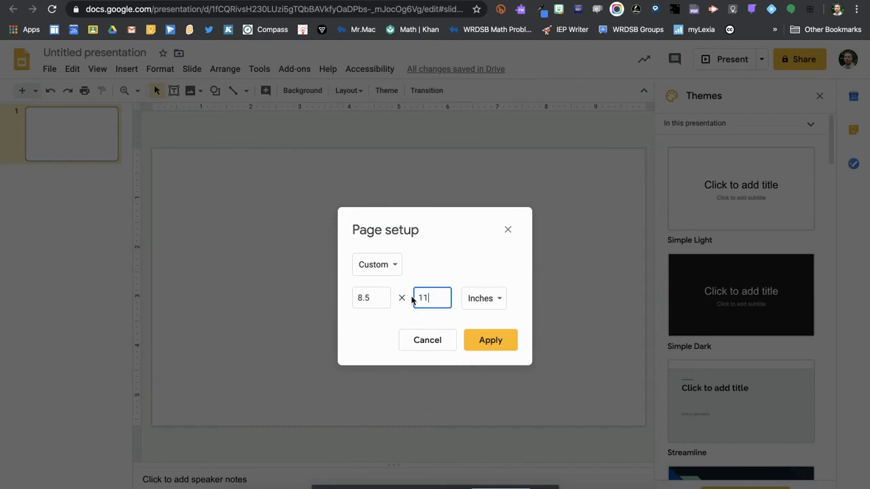
left_click(484, 339)
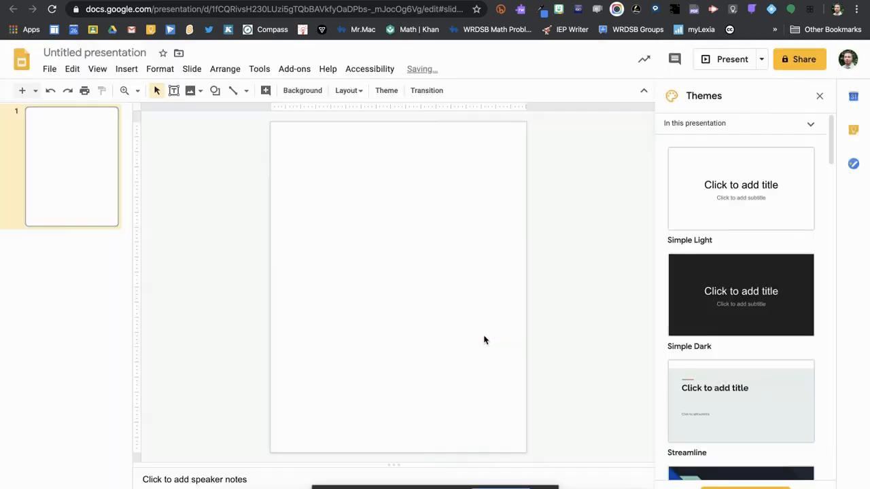
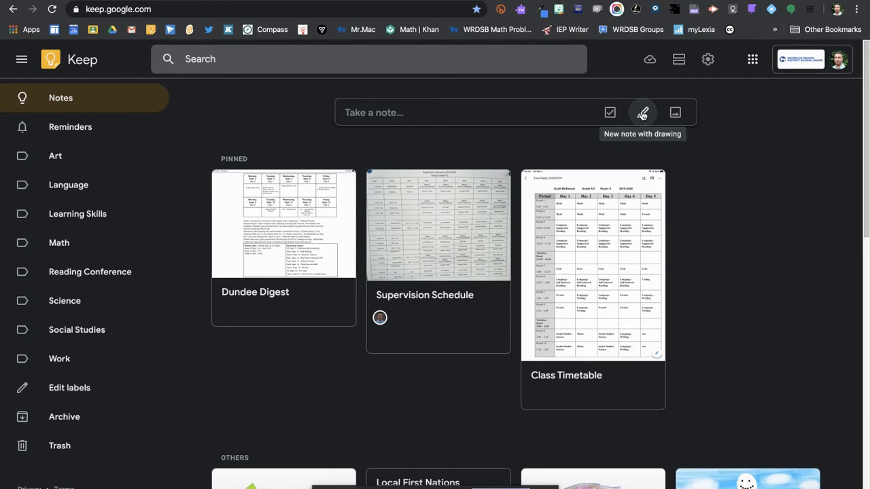
Create a new note with a drawing in Google Keep.
left_click(642, 113)
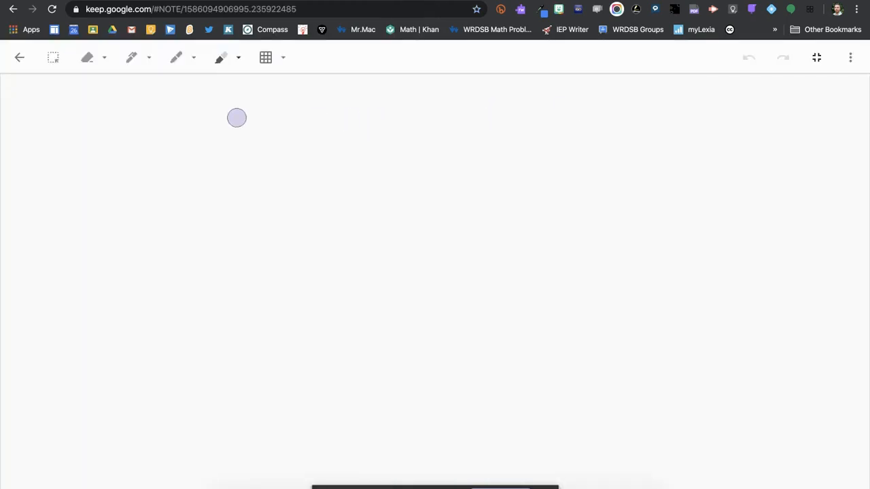
left_click(133, 62)
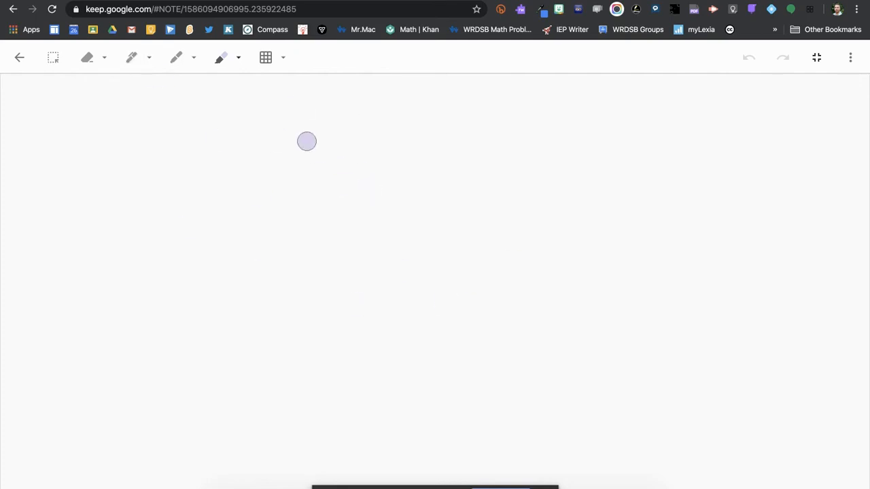
Try the Square, Dots and Rules backgrounds on the drawing and restore the None background.
left_click(282, 59)
left_click(191, 92)
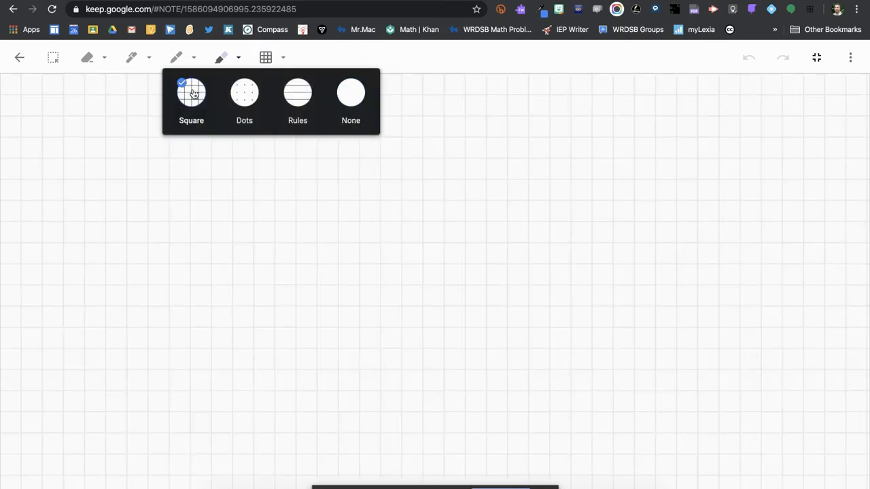
left_click(239, 100)
left_click(303, 100)
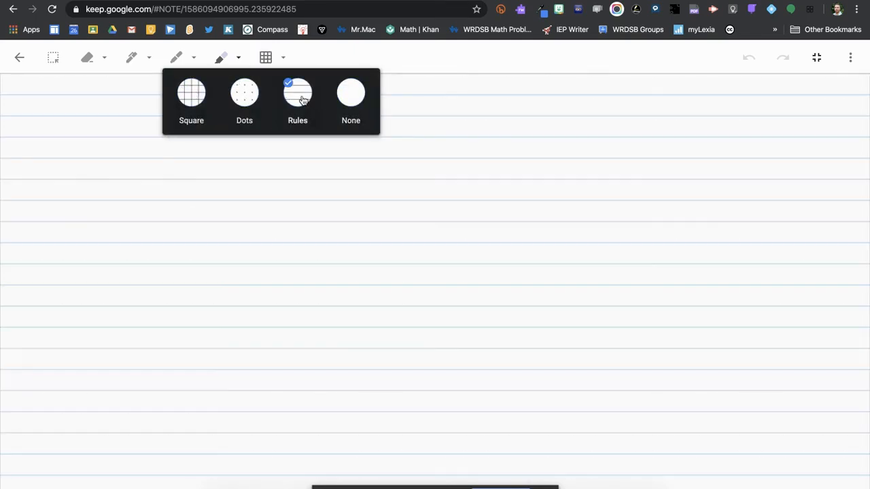
left_click(357, 100)
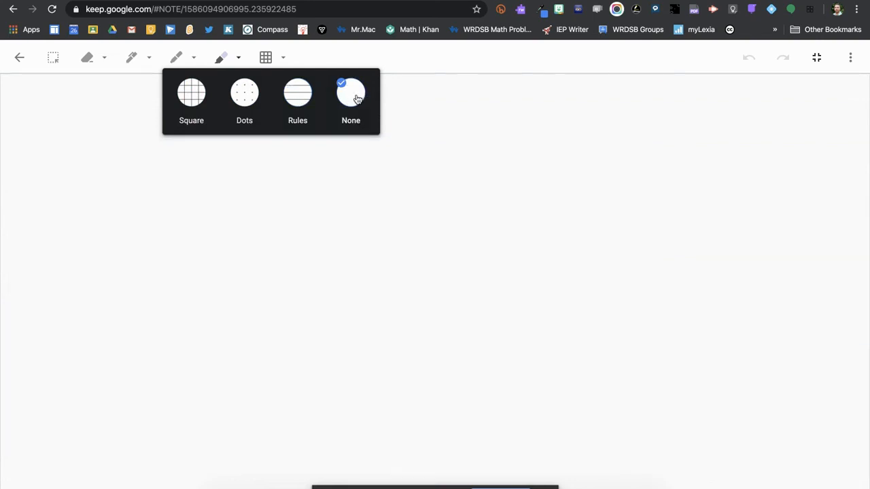
left_click(398, 98)
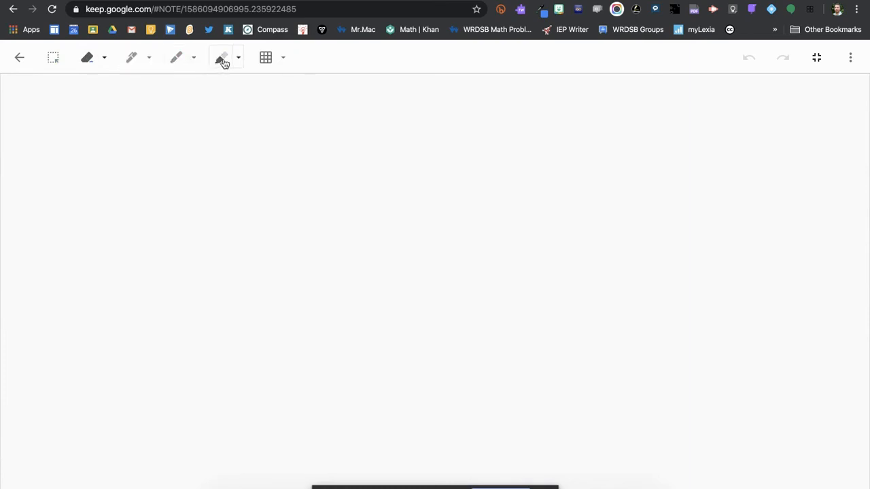
Draw a line of peaked waves across the middle of the canvas with the pen in dark blue at the fourth-smallest size.
left_click(180, 61)
left_click(140, 57)
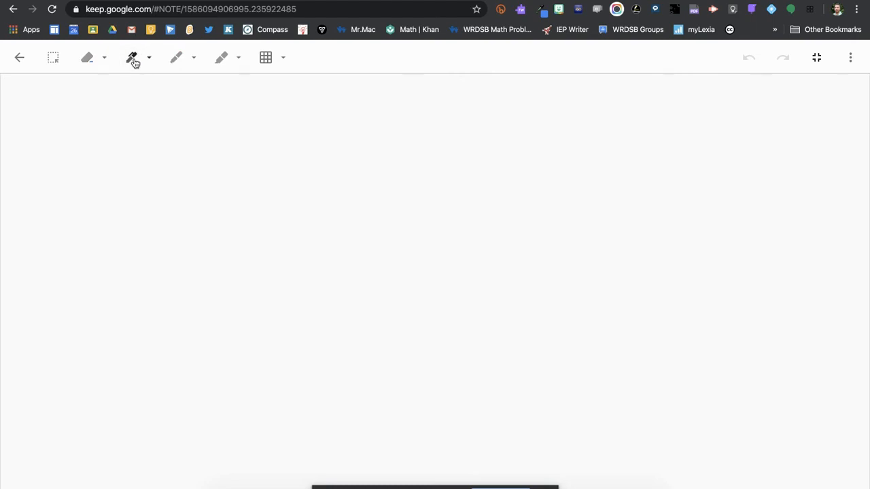
left_click(134, 59)
left_click(158, 89)
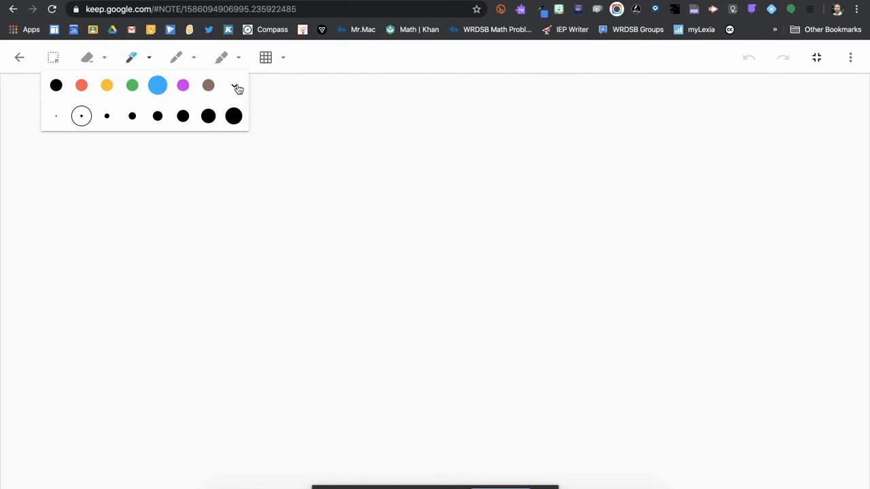
left_click(236, 88)
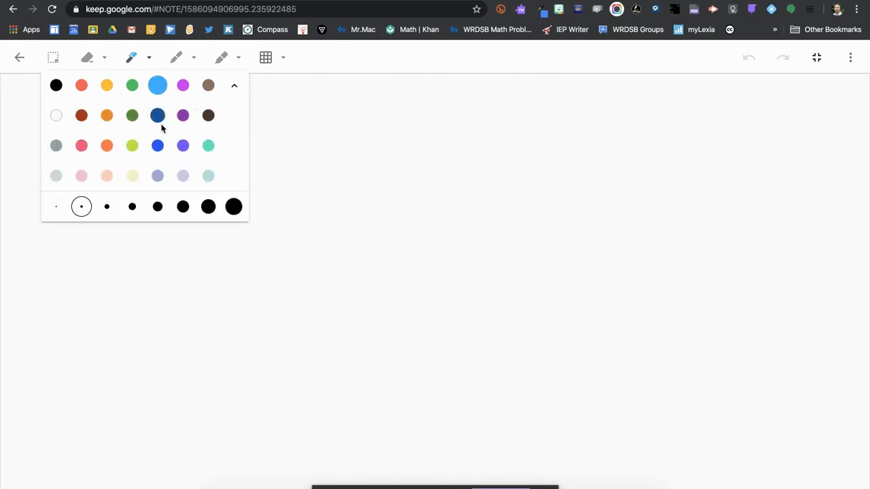
left_click(236, 88)
left_click(236, 88)
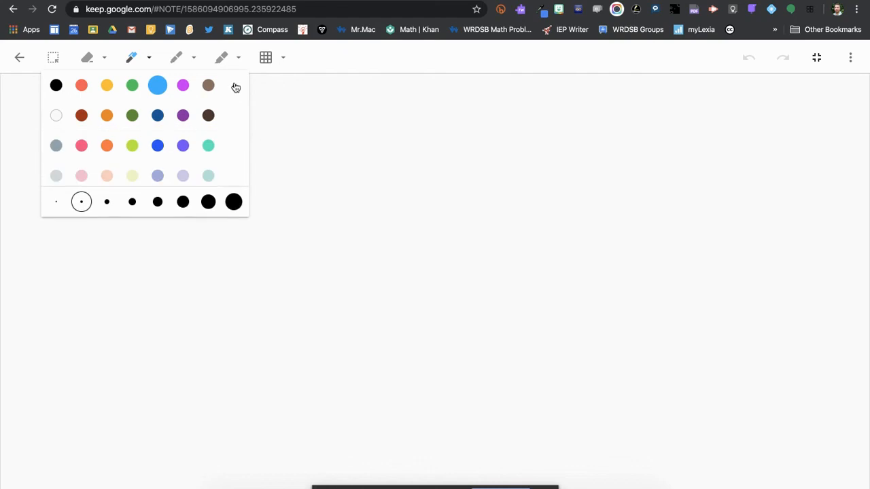
left_click(158, 146)
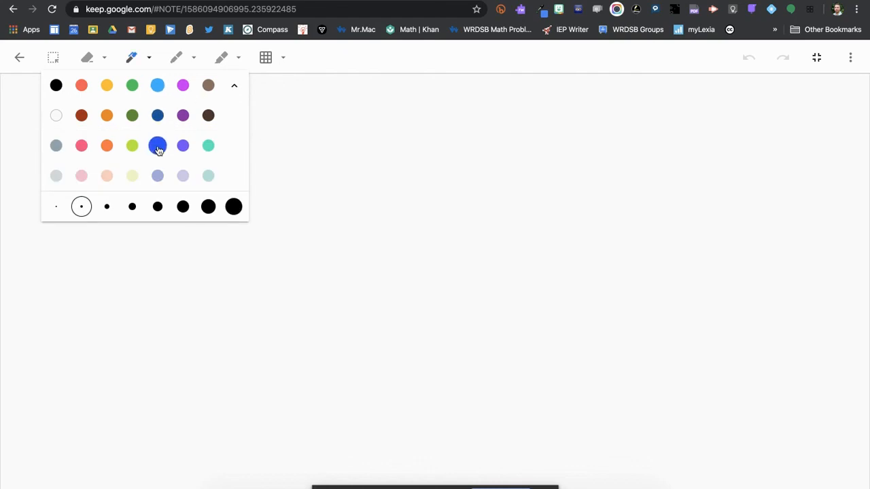
left_click(133, 208)
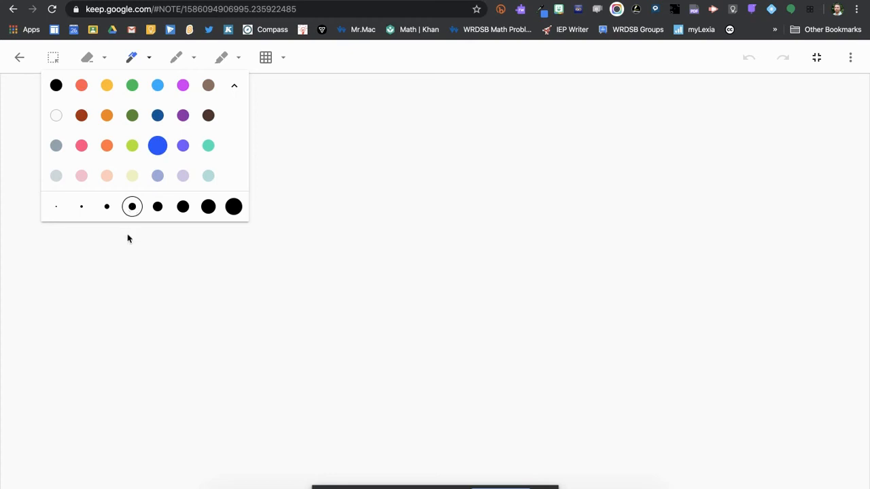
left_click(129, 236)
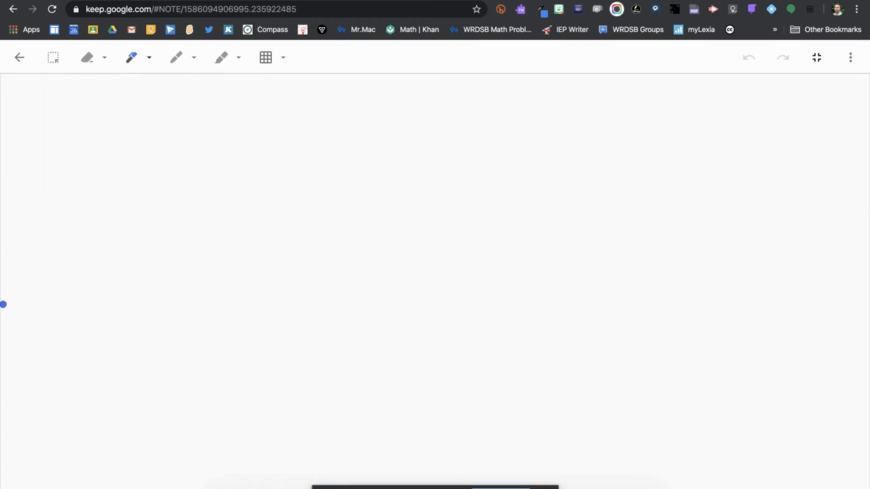
mouse_move(5, 327)
left_mouse_down()
mouse_move(81, 300)
mouse_move(101, 283)
mouse_move(102, 293)
mouse_move(194, 304)
mouse_move(223, 288)
mouse_move(261, 310)
mouse_move(338, 272)
mouse_move(366, 299)
mouse_move(473, 268)
mouse_move(529, 303)
mouse_move(603, 271)
mouse_move(650, 288)
mouse_move(687, 256)
mouse_move(700, 288)
left_mouse_up()
left_click_drag(778, 303, 867, 282)
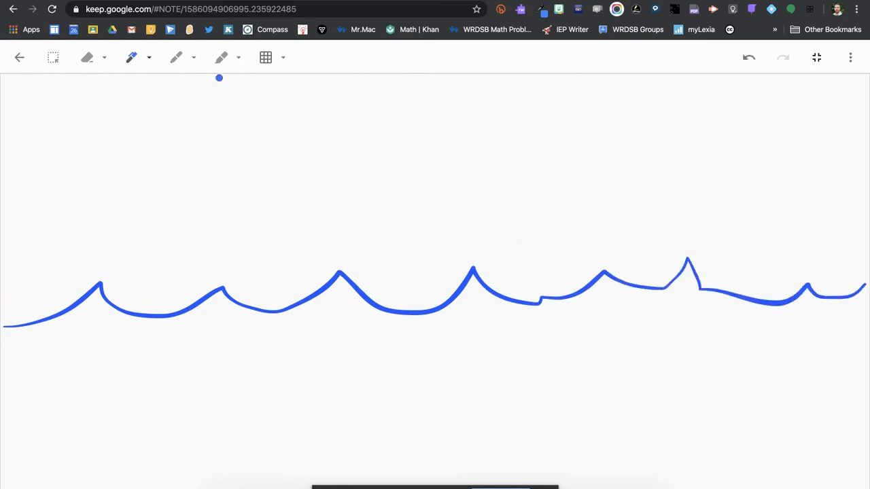
Shade the water beneath the wave line in overlapping wavy bands with the highlighter in light blue at the largest size.
left_click(228, 65)
left_click(240, 57)
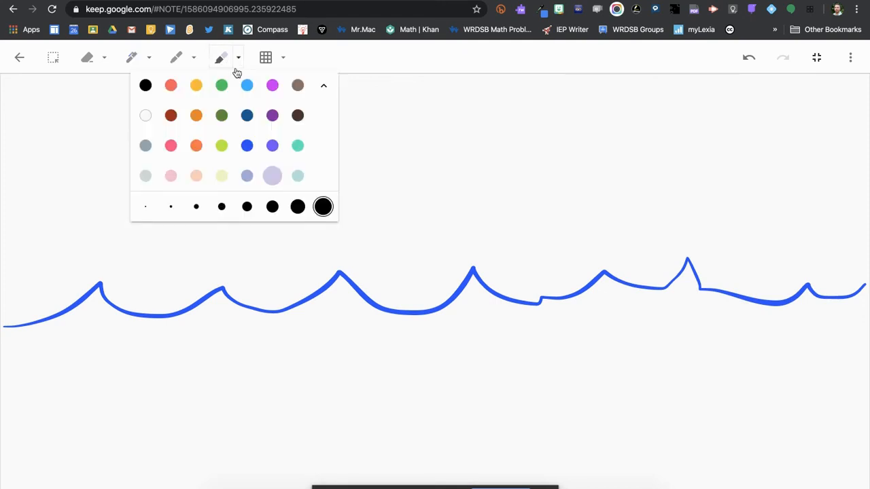
left_click(246, 86)
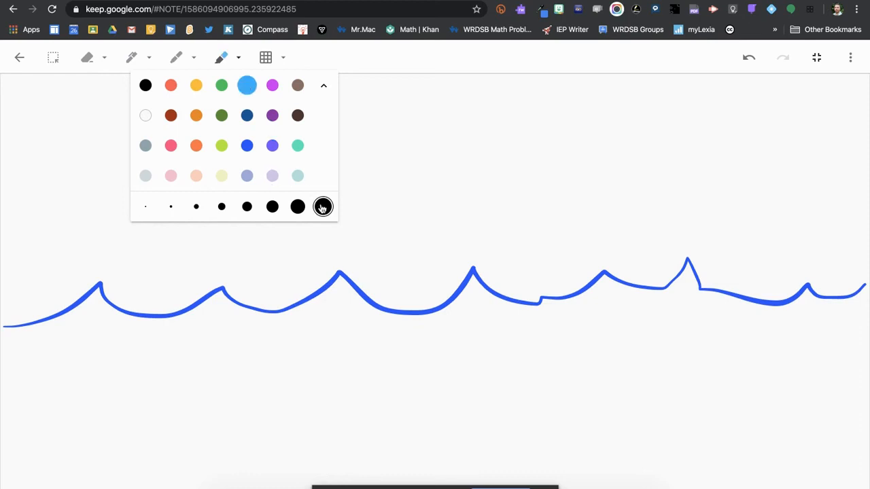
left_click(95, 396)
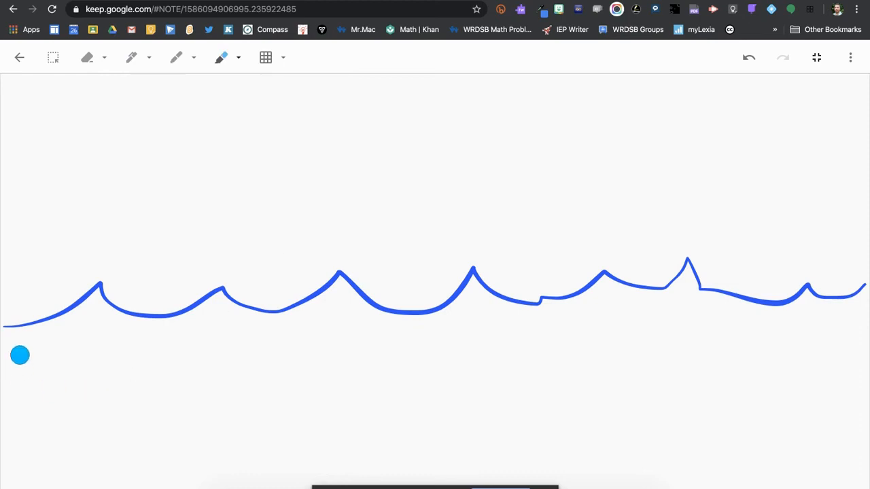
mouse_move(2, 344)
left_mouse_down()
mouse_move(91, 313)
mouse_move(172, 333)
mouse_move(233, 307)
mouse_move(332, 310)
mouse_move(341, 300)
mouse_move(383, 330)
mouse_move(478, 303)
mouse_move(546, 319)
mouse_move(594, 301)
mouse_move(696, 297)
mouse_move(705, 315)
mouse_move(776, 307)
mouse_move(833, 313)
mouse_move(863, 294)
left_mouse_up()
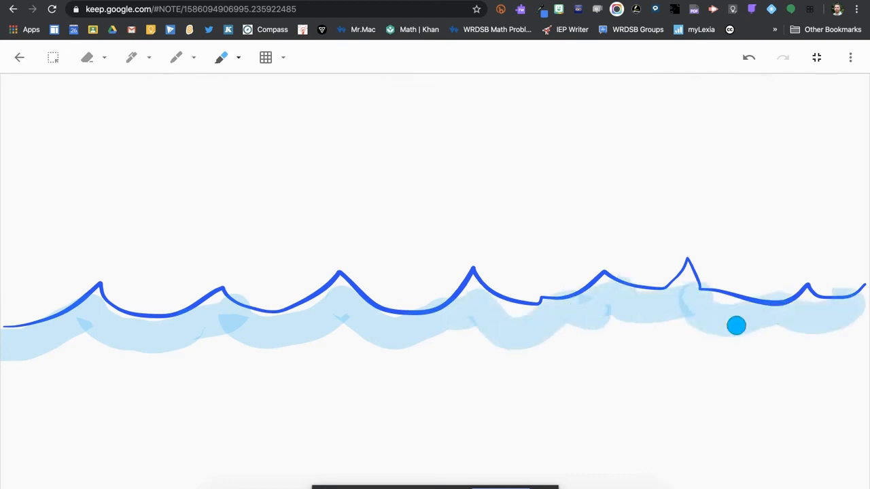
mouse_move(31, 367)
left_mouse_down()
mouse_move(10, 373)
mouse_move(85, 343)
mouse_move(133, 359)
mouse_move(222, 348)
mouse_move(259, 358)
mouse_move(320, 355)
mouse_move(346, 339)
mouse_move(388, 366)
mouse_move(474, 337)
mouse_move(520, 360)
mouse_move(591, 335)
mouse_move(629, 346)
mouse_move(701, 318)
mouse_move(752, 351)
mouse_move(846, 338)
left_mouse_up()
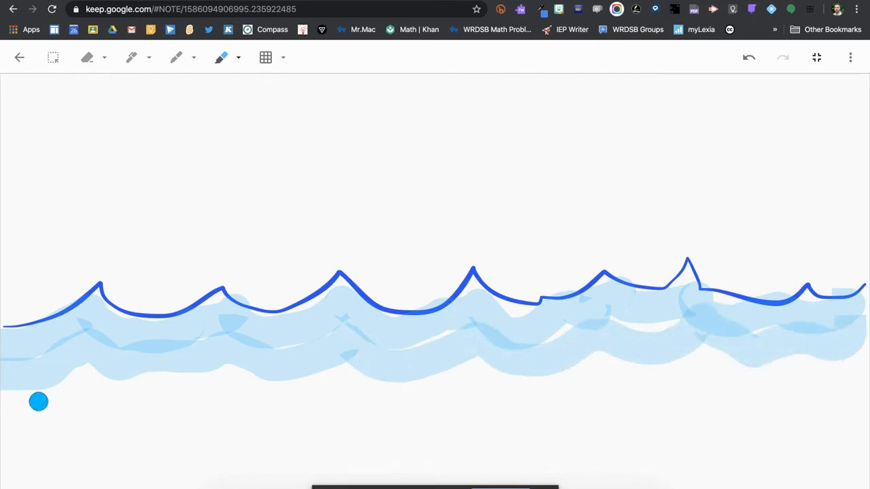
mouse_move(9, 401)
left_mouse_down()
mouse_move(92, 386)
mouse_move(141, 402)
mouse_move(183, 377)
mouse_move(255, 378)
mouse_move(327, 391)
mouse_move(358, 376)
mouse_move(393, 389)
mouse_move(468, 369)
mouse_move(537, 393)
mouse_move(618, 361)
mouse_move(688, 377)
mouse_move(710, 356)
mouse_move(792, 385)
mouse_move(850, 355)
mouse_move(723, 361)
left_mouse_up()
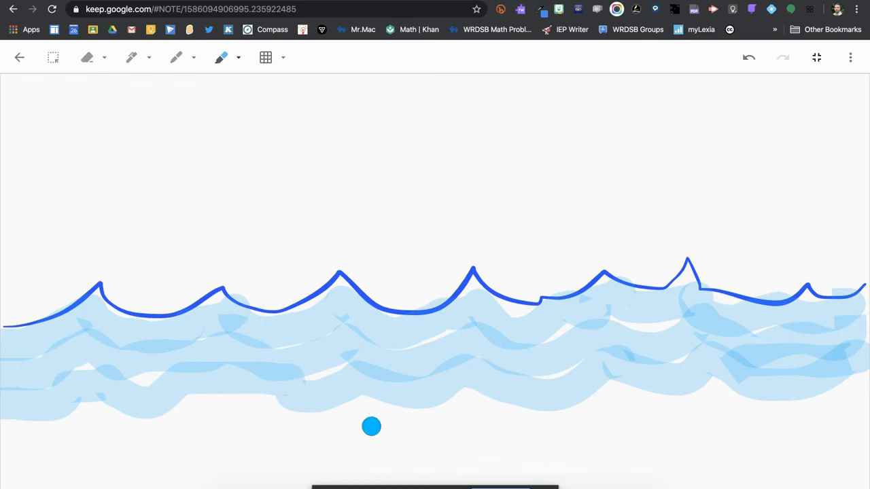
Draw a partial sun with five rays in the canvas's upper-right corner using the marker in yellow.
left_click(193, 60)
left_click(151, 85)
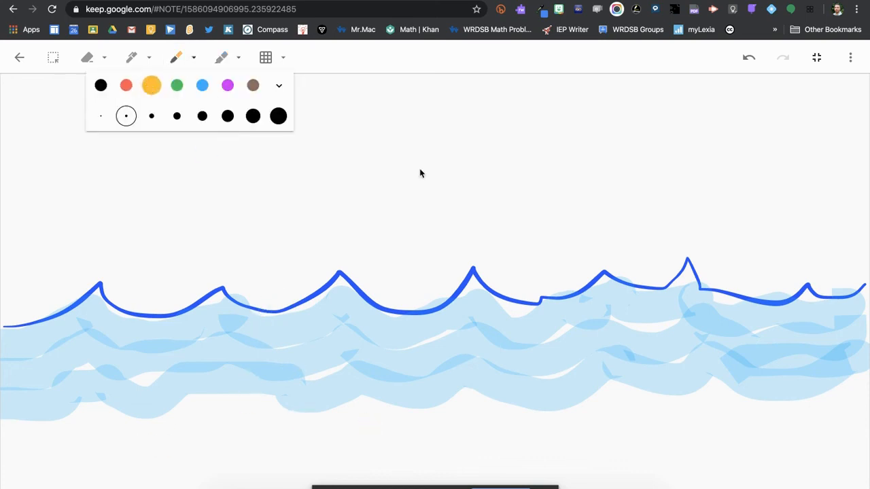
left_click(749, 79)
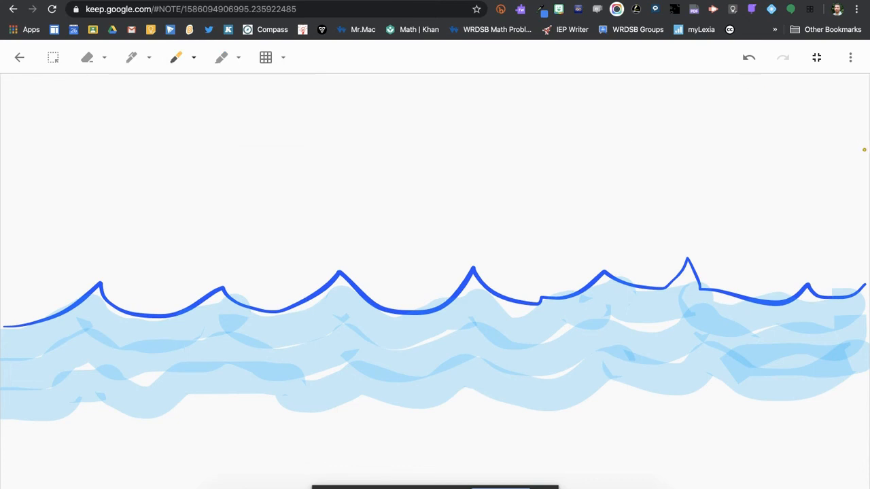
mouse_move(775, 77)
left_mouse_down()
mouse_move(796, 123)
mouse_move(863, 157)
left_mouse_up()
left_click_drag(738, 109, 772, 87)
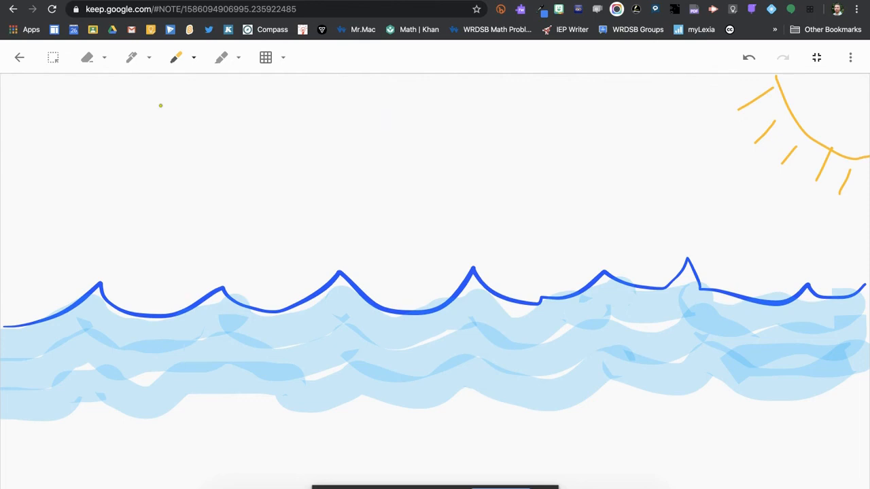
Select the sun, rotate it so its rays face down and right, and move it to the canvas's upper-left corner.
left_click(54, 59)
left_click_drag(730, 91, 866, 198)
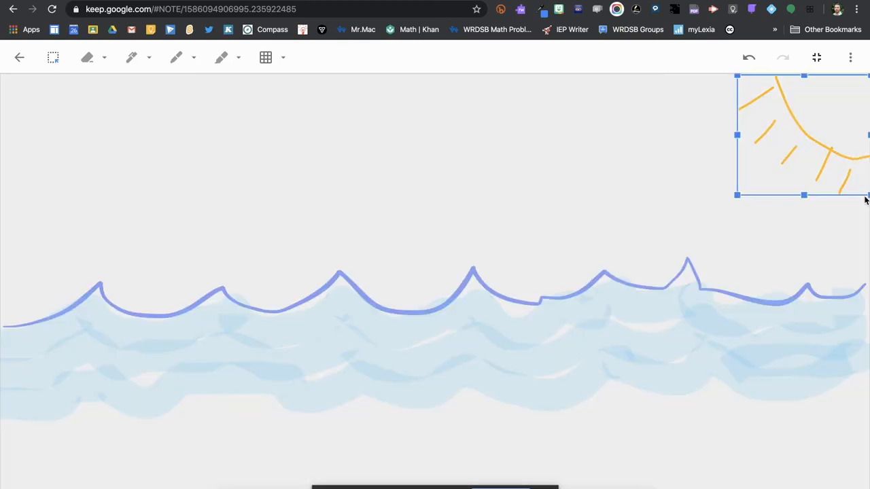
left_click_drag(779, 144, 390, 157)
left_click_drag(402, 112, 411, 146)
mouse_move(417, 113)
left_mouse_down()
mouse_move(305, 129)
mouse_move(292, 159)
mouse_move(299, 182)
left_mouse_up()
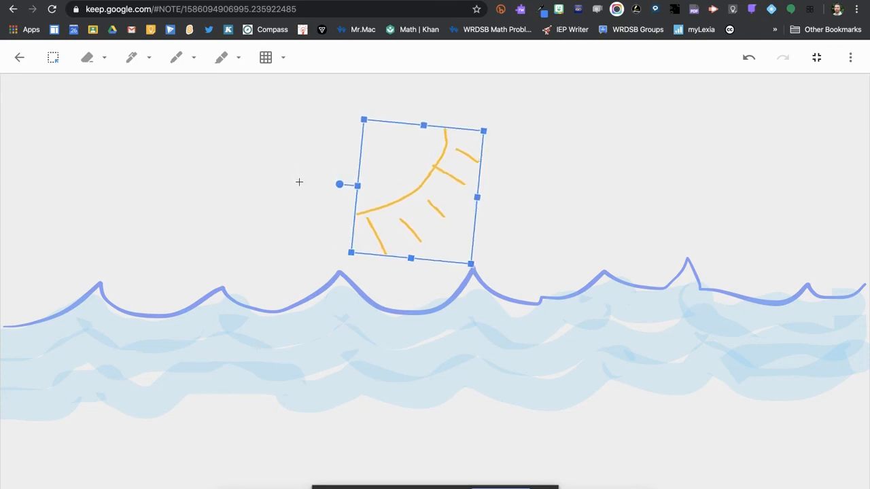
mouse_move(403, 151)
left_mouse_down()
mouse_move(97, 118)
mouse_move(43, 101)
left_mouse_up()
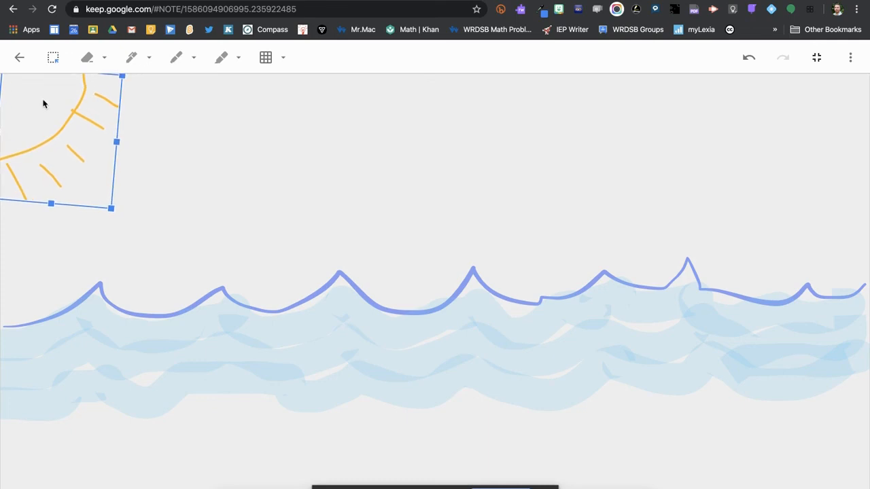
left_click(199, 121)
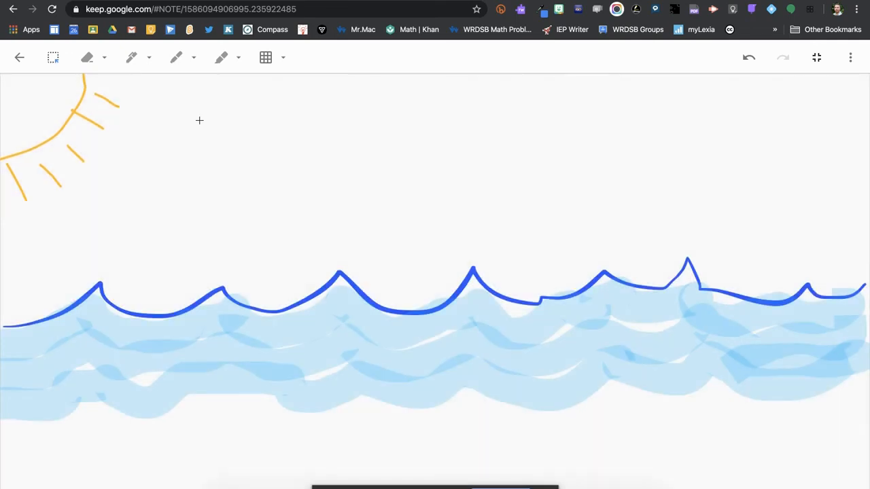
Try erasing one of the sun's rays with the eraser and undo the erasure.
left_click(87, 57)
left_click_drag(66, 145, 75, 157)
left_click(748, 59)
left_click(850, 58)
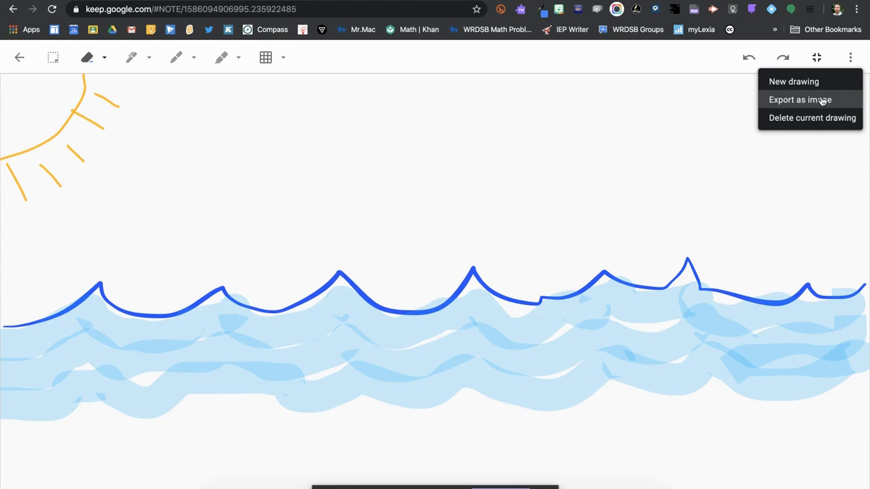
left_click(683, 133)
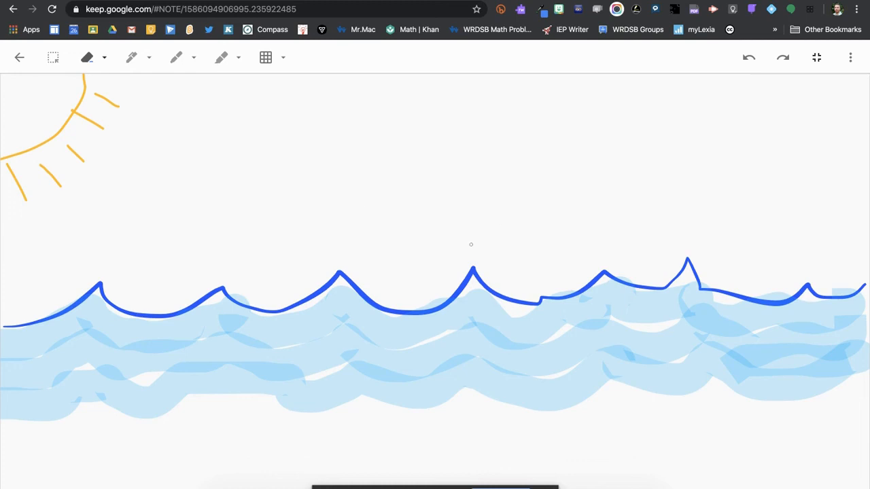
Return from the drawing to its note, title it "Summer Wishes" and write "I would like to go to the beach this summer." as the note text.
left_click(19, 57)
left_click(290, 382)
type("Sum")
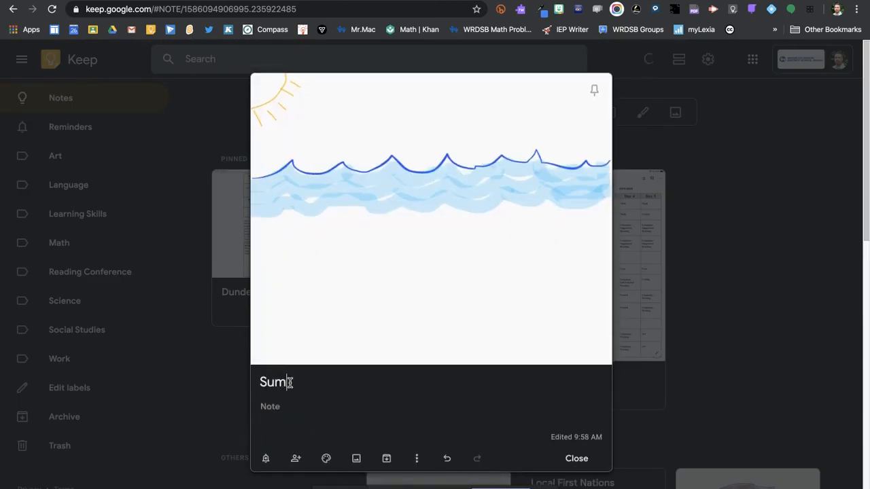
type("mer Wishes")
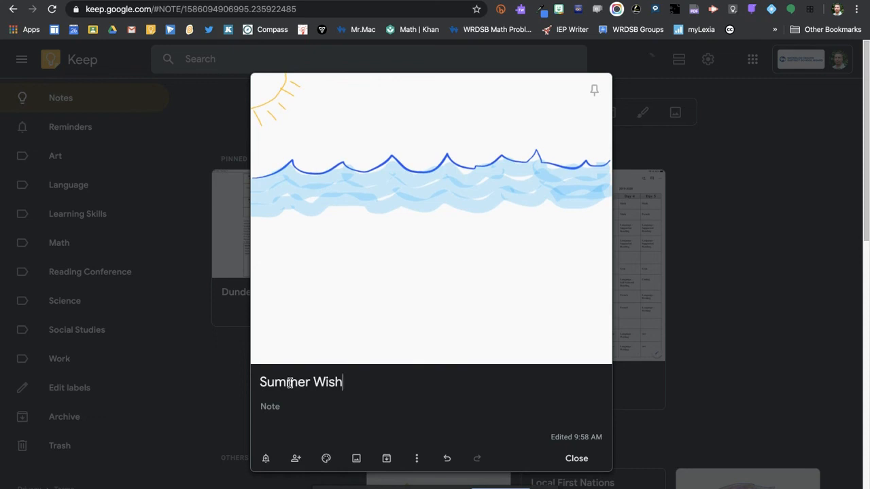
left_click(269, 407)
type("I would like to go to the beach thi")
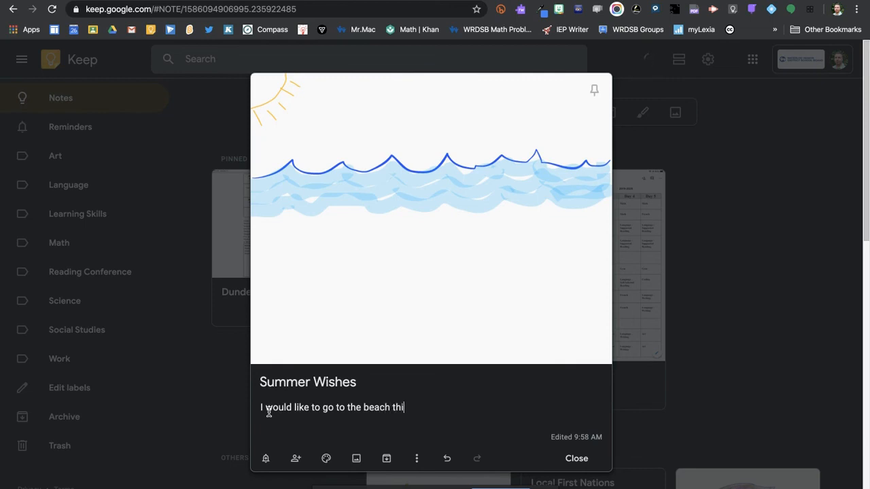
type("s summer.")
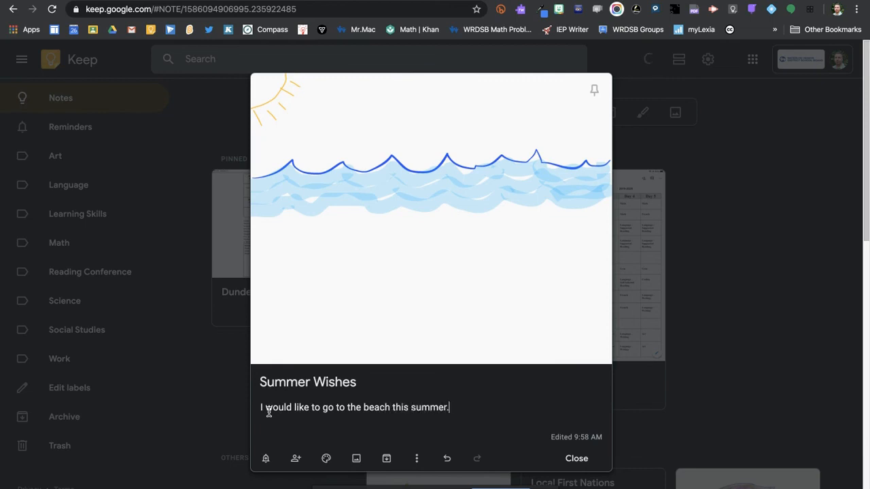
Examine the note's collaborator sharing options and return to the note without adding anyone.
left_click(296, 461)
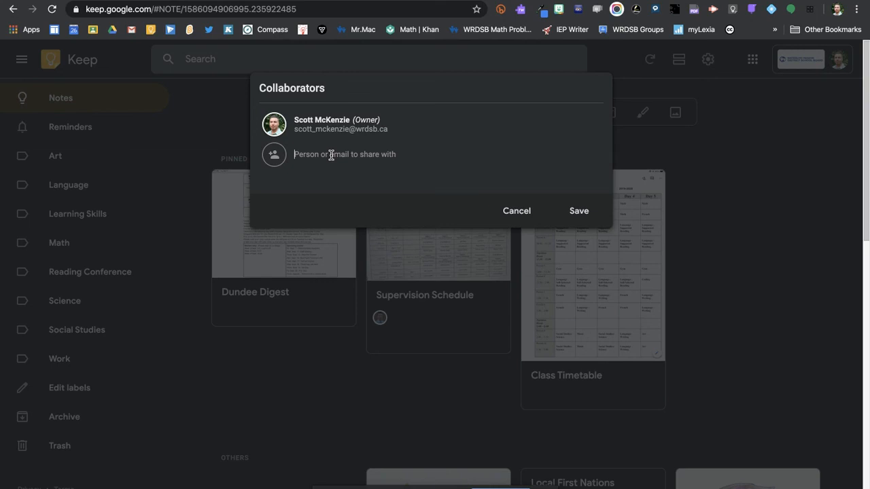
left_click(573, 211)
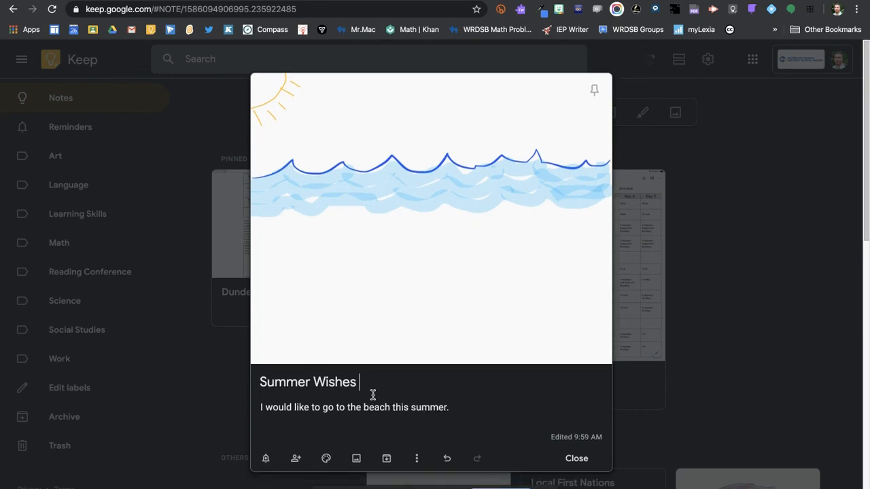
Add a person's initials after the words "Summer Wishes" in the note's title and close the note.
type("T.J.")
left_click(577, 459)
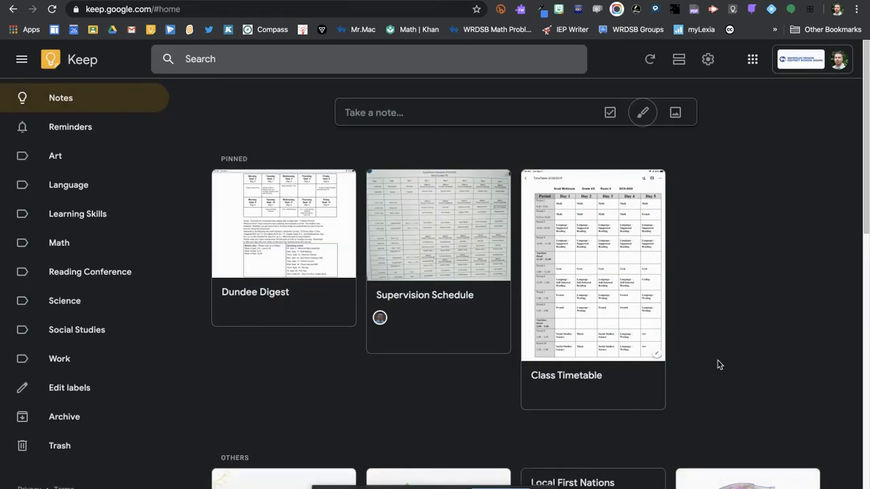